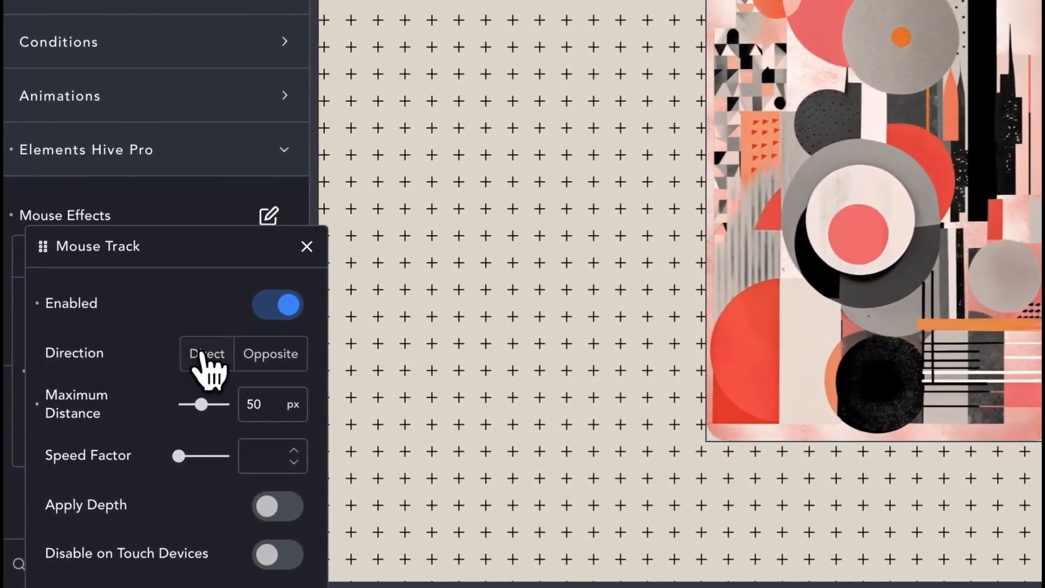
# Try the Direct direction for the image's Mouse Track effect, switch it to Opposite, and raise the maximum distance to 100 px.
pyautogui.click(205, 357)
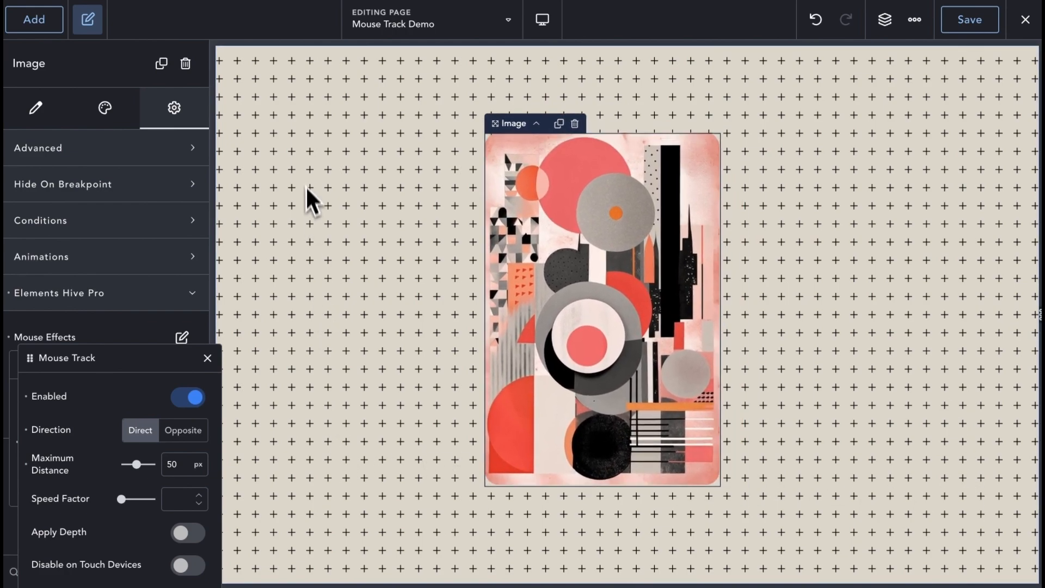
pyautogui.click(183, 433)
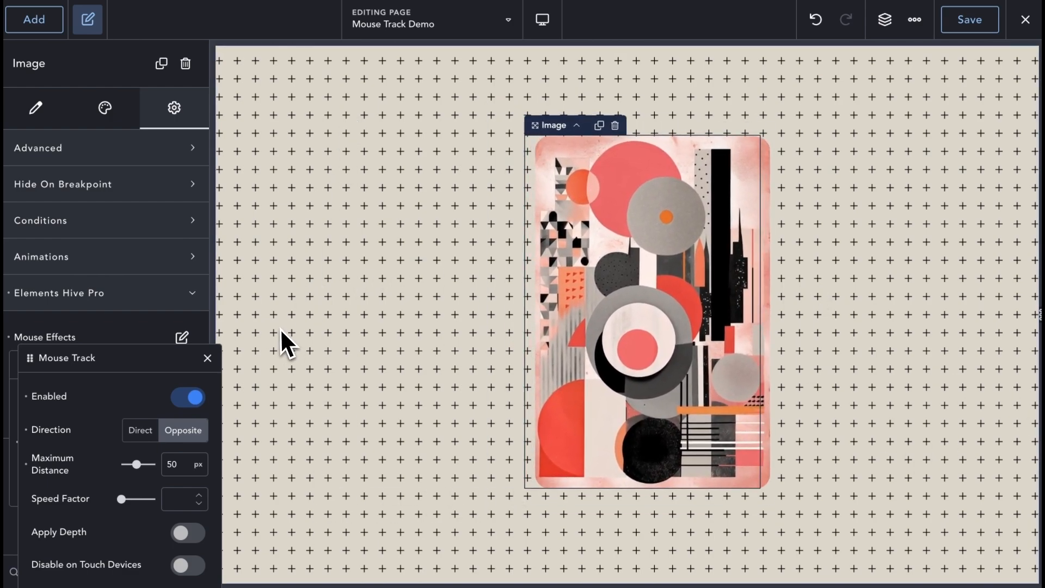
pyautogui.moveTo(138, 469); pyautogui.dragTo(131, 470)
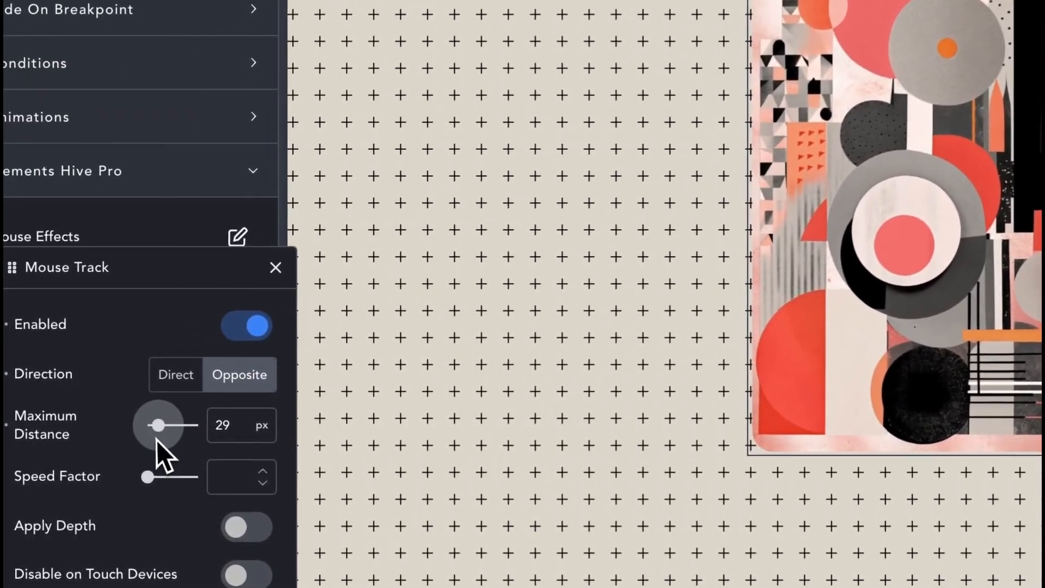
pyautogui.moveTo(128, 466); pyautogui.dragTo(157, 468)
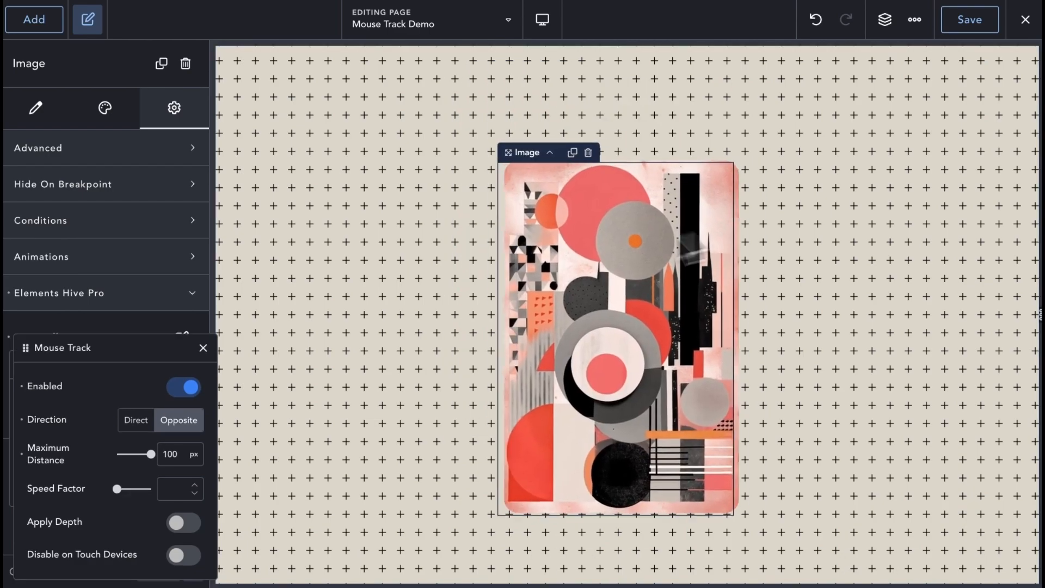
# Set the Mouse Track speed factor to 0.1, raise it in small increments, and finally set it to 1.
pyautogui.click(188, 487)
pyautogui.write('0.1')
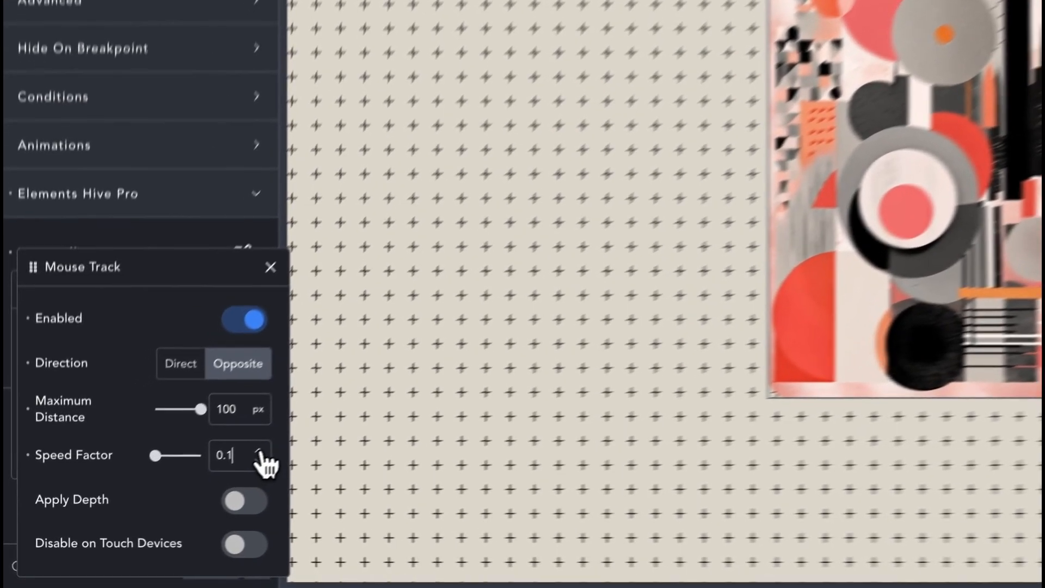
pyautogui.click(194, 484)
pyautogui.click(194, 484)
pyautogui.click(194, 484)
pyautogui.click(194, 484)
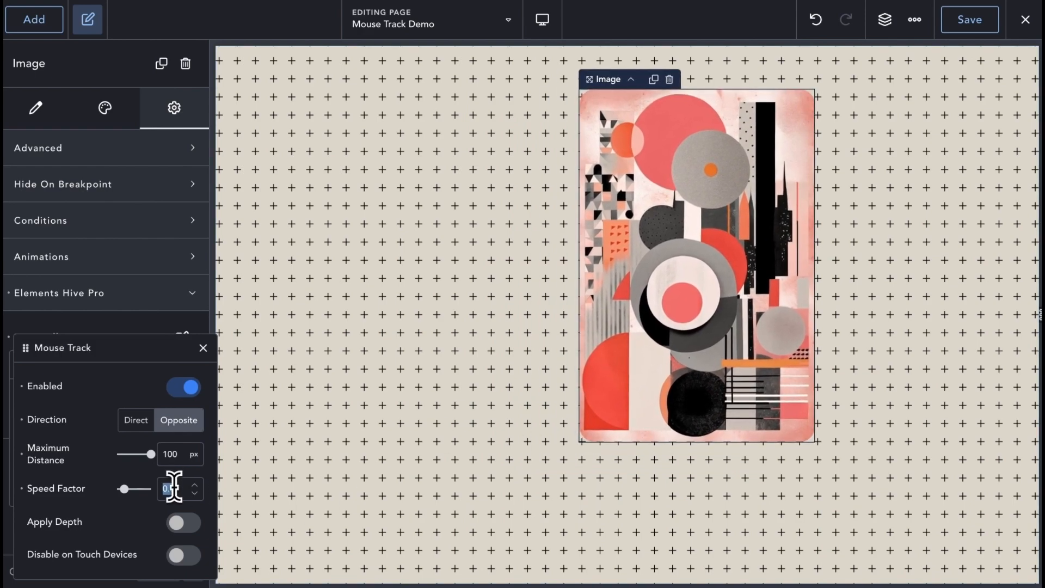
pyautogui.write('1')
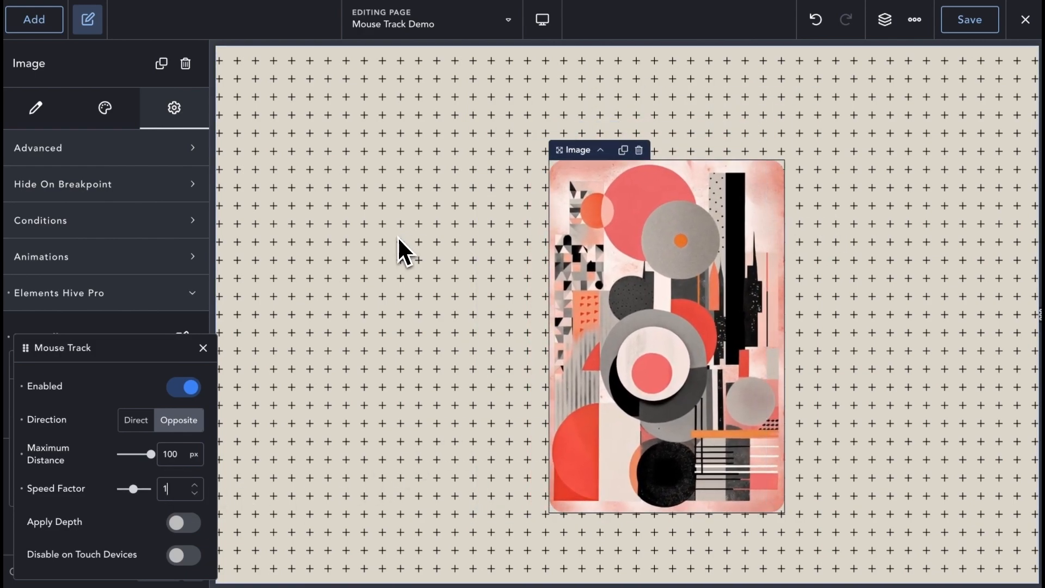
# Change the Mouse Track direction to Direct, try a speed factor of 2, and clear the speed factor.
pyautogui.click(145, 424)
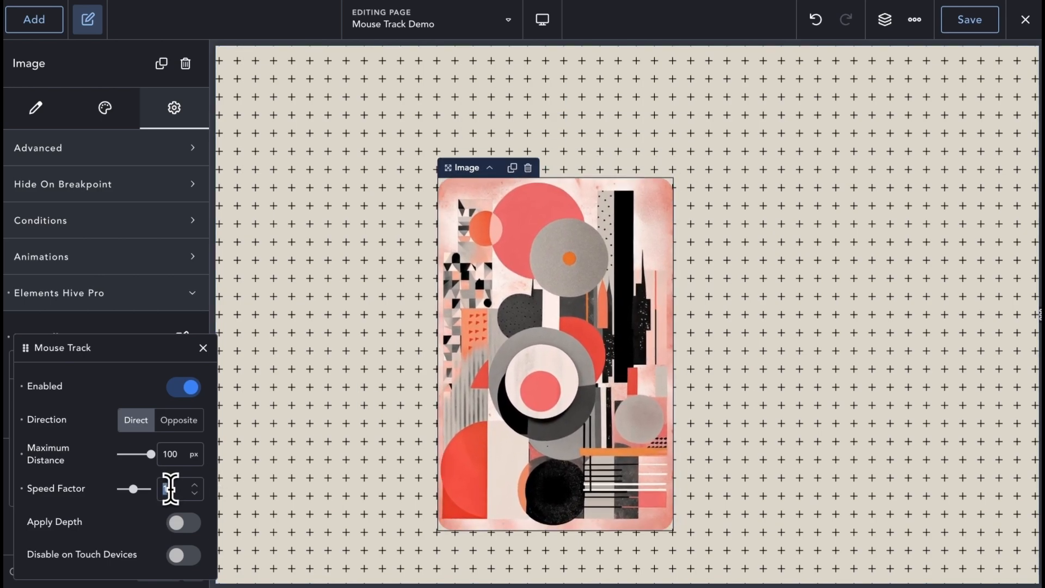
pyautogui.write('2')
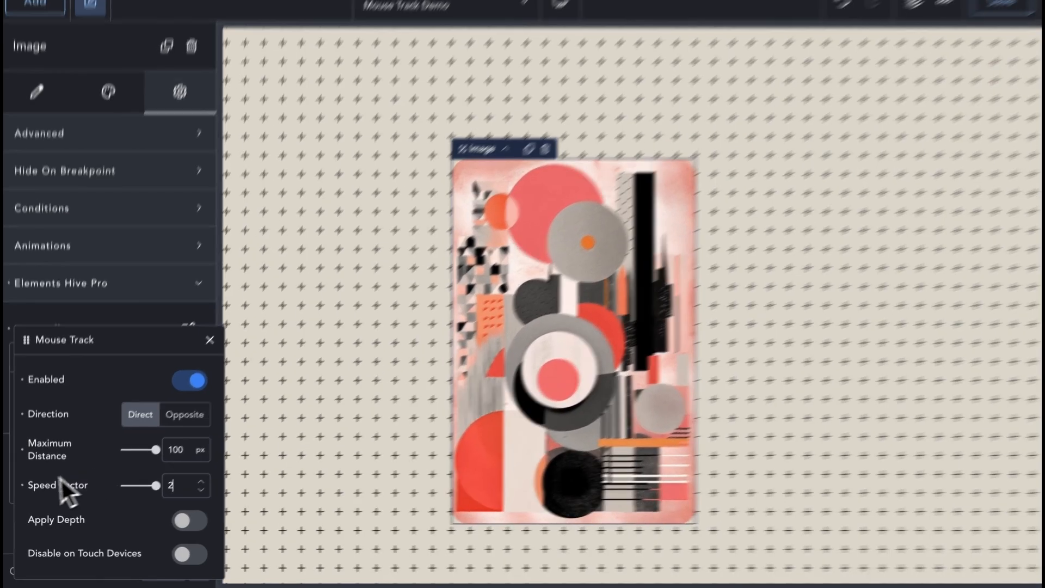
pyautogui.press('BackSpace')
# Enable Apply Depth for the Mouse Track effect, trying the horizontal depth axis and switching to the vertical one.
pyautogui.click(245, 497)
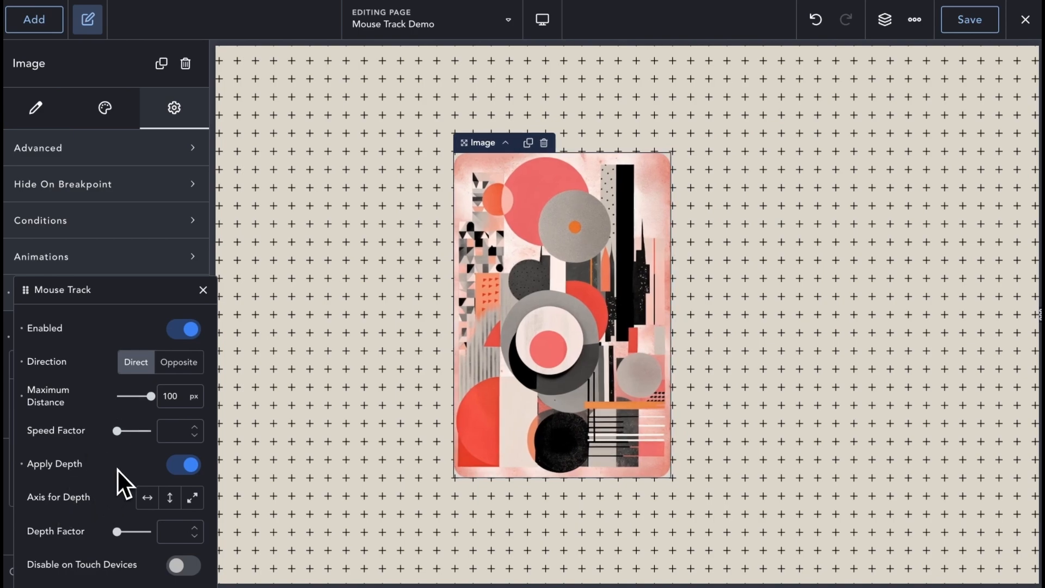
pyautogui.click(147, 497)
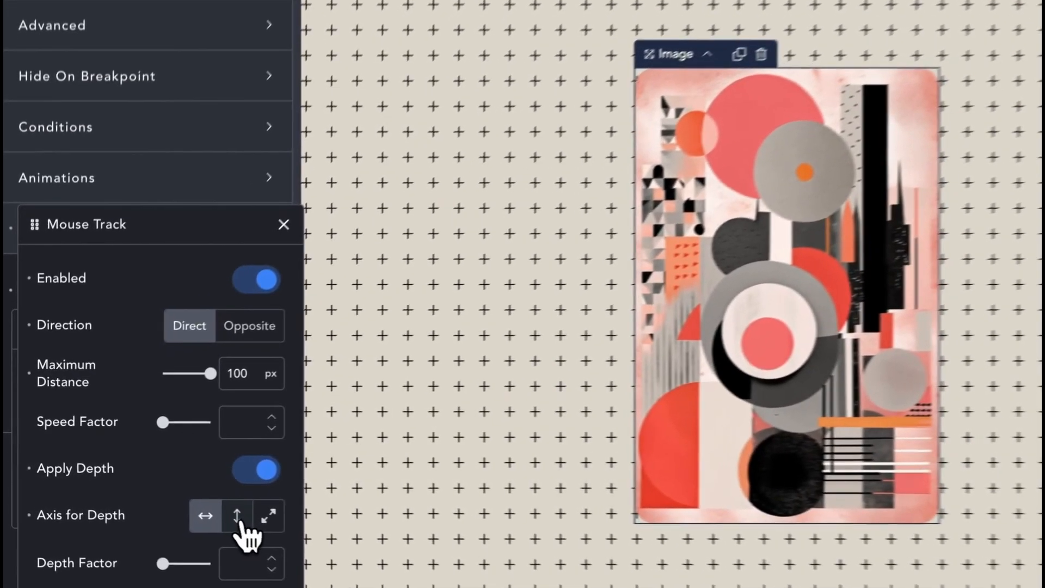
pyautogui.click(169, 497)
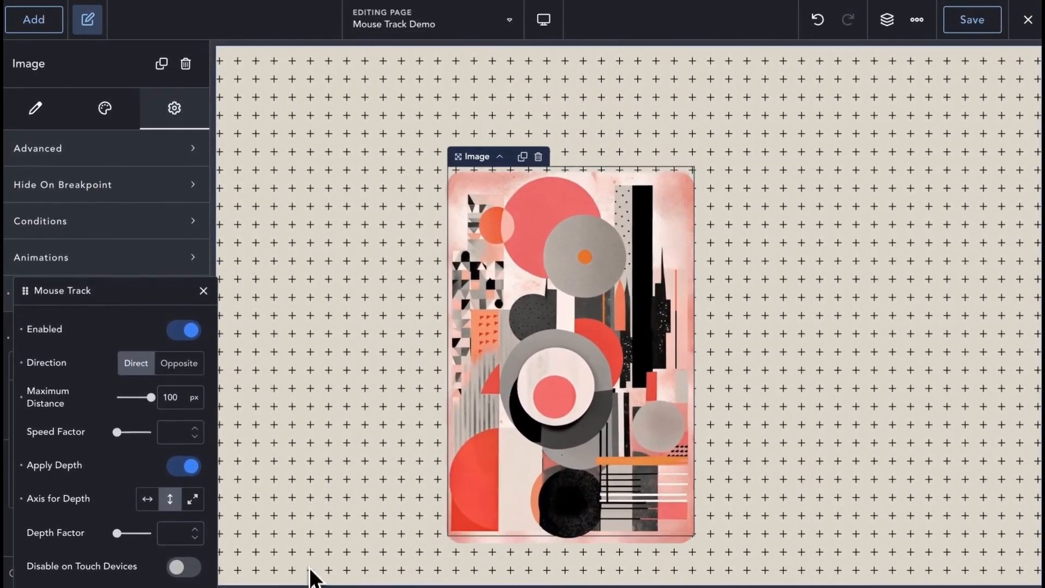
pyautogui.click(310, 577)
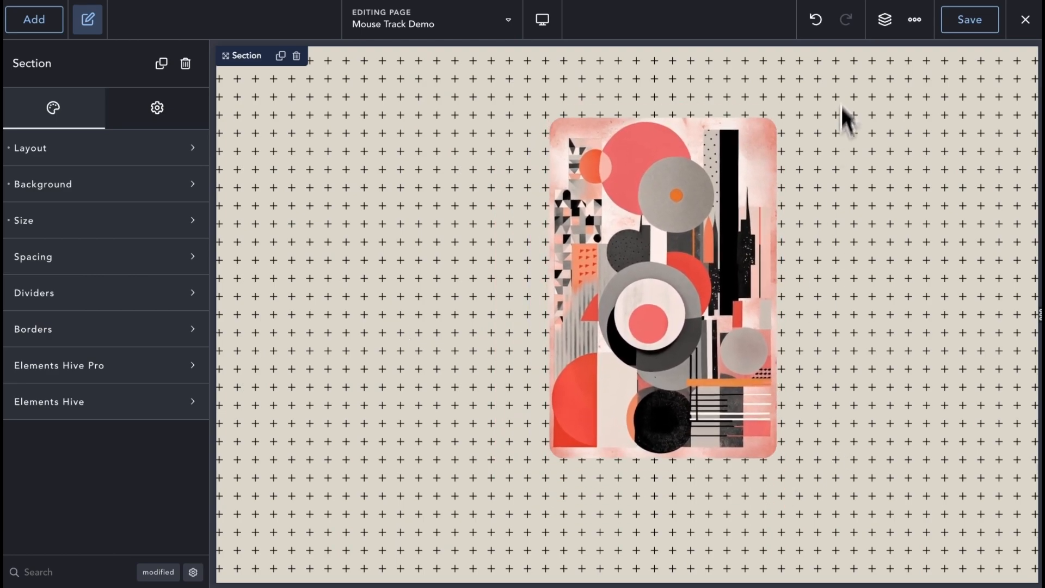
# Reselect the image, reopen its Mouse Track settings, and set the depth axis to both directions.
pyautogui.click(697, 237)
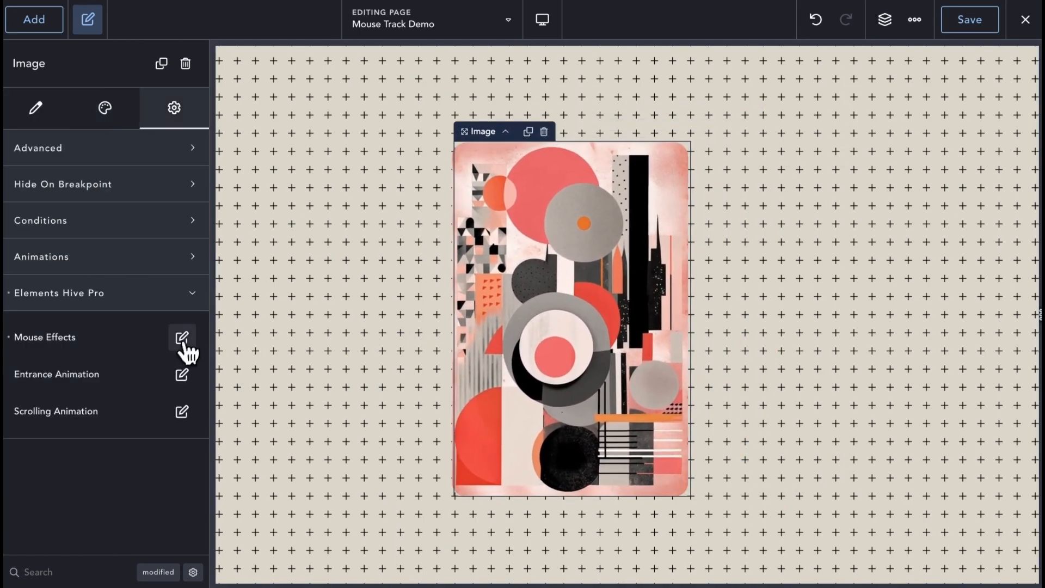
pyautogui.click(182, 338)
pyautogui.click(186, 443)
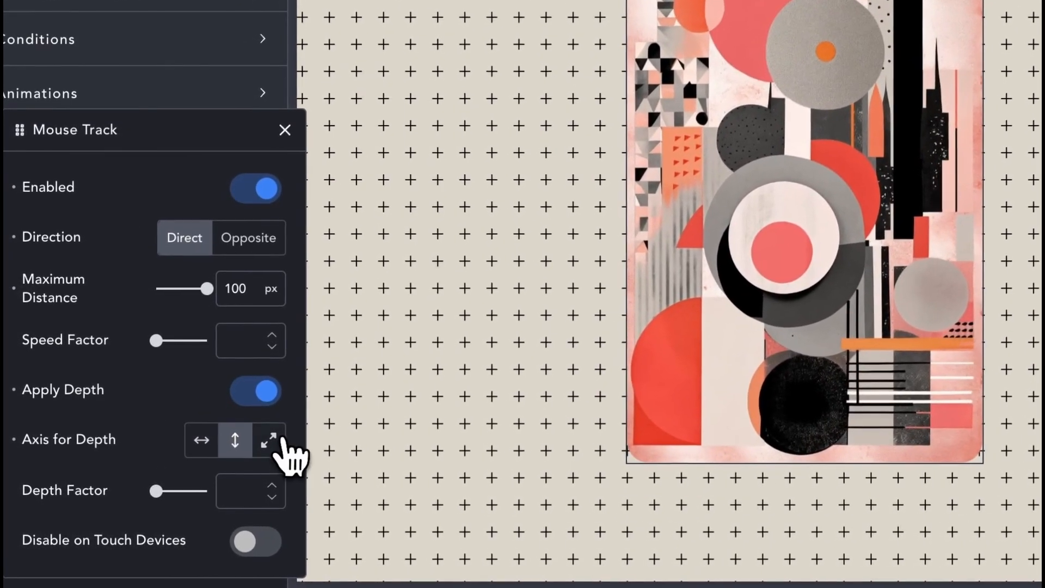
pyautogui.click(203, 483)
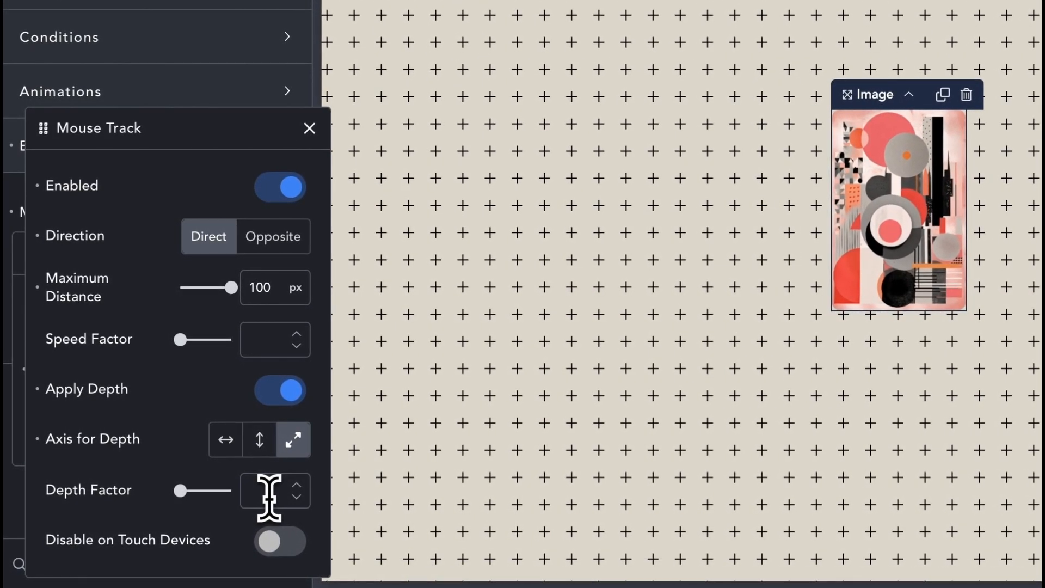
# Set the Mouse Track depth factor to 0.1 and increase it in steps to 0.4.
pyautogui.click(269, 490)
pyautogui.write('.1')
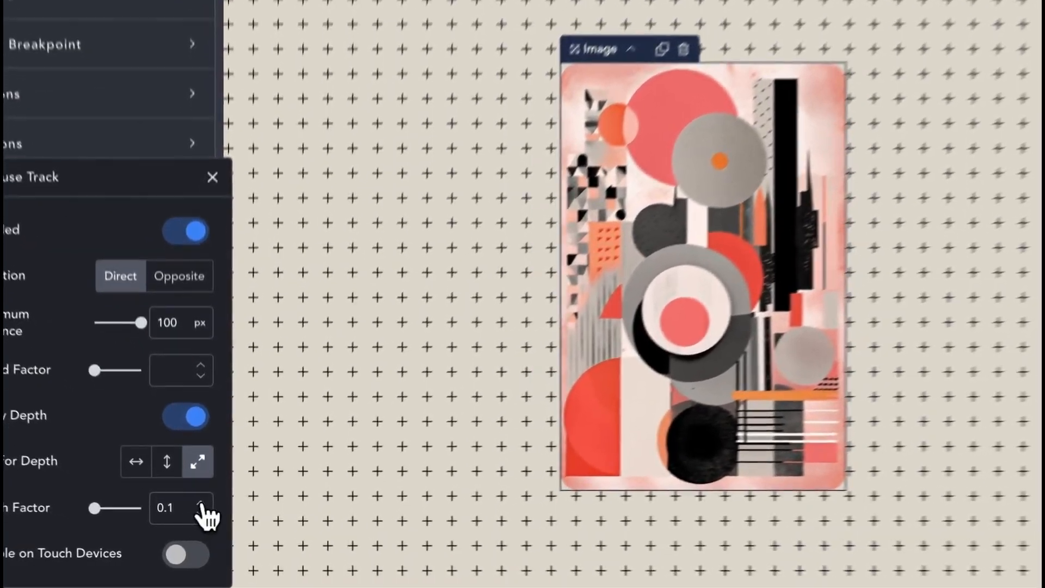
pyautogui.click(198, 518)
pyautogui.click(199, 519)
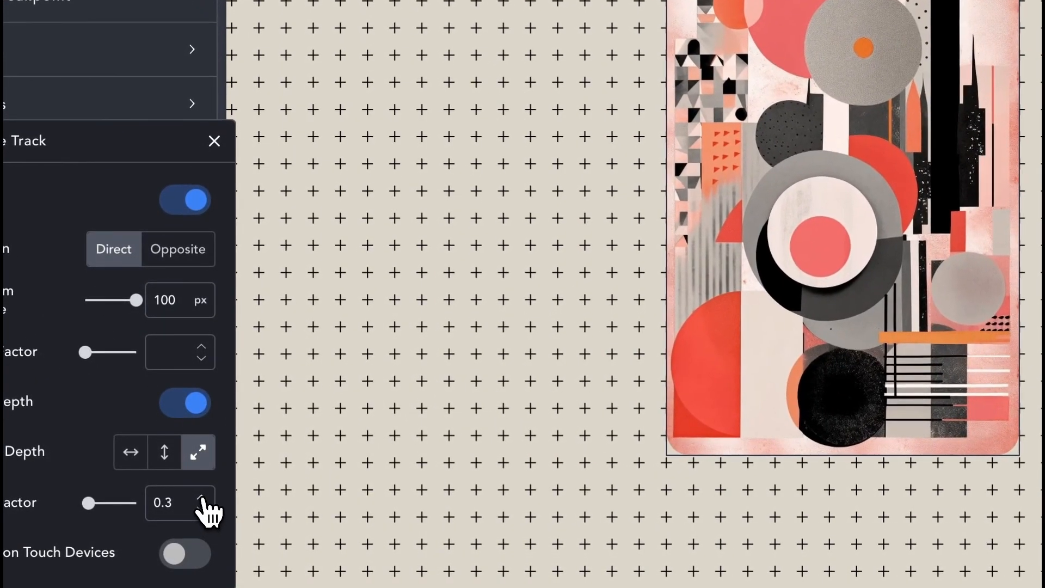
pyautogui.click(199, 519)
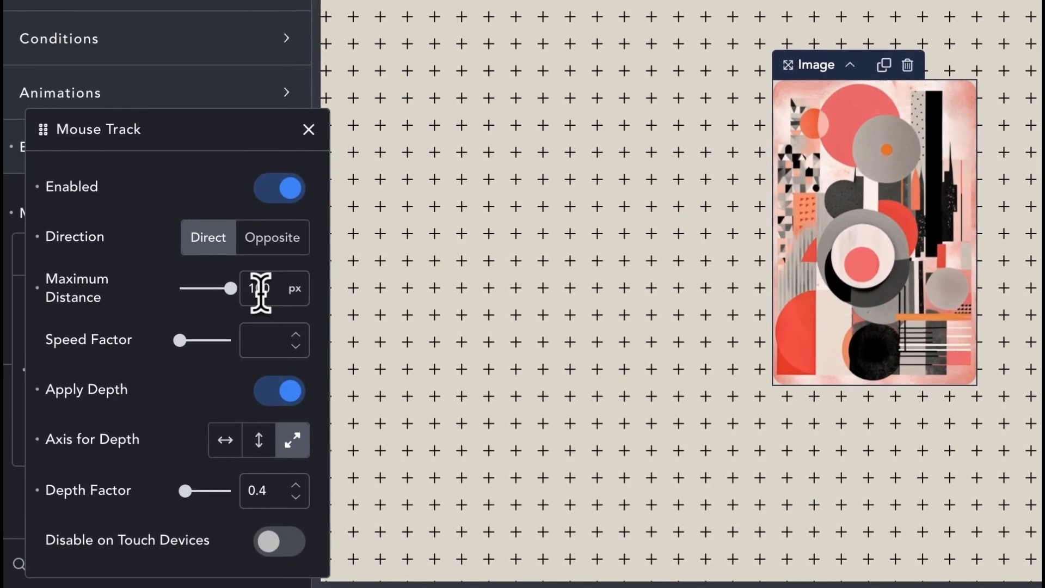
# Set the Mouse Track maximum distance to 10 px and raise the depth factor to 10.
pyautogui.doubleClick(173, 389)
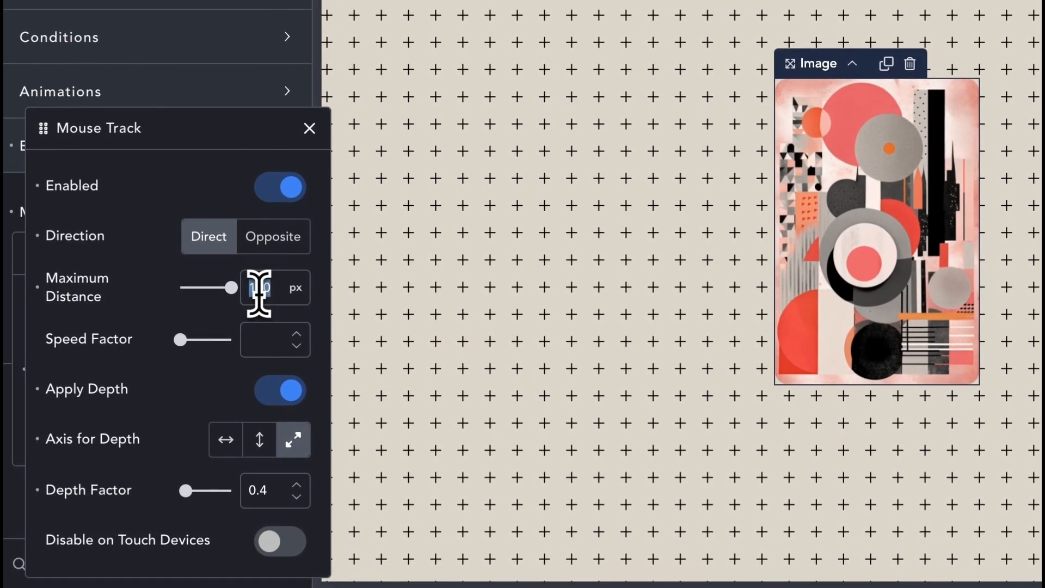
pyautogui.write('10')
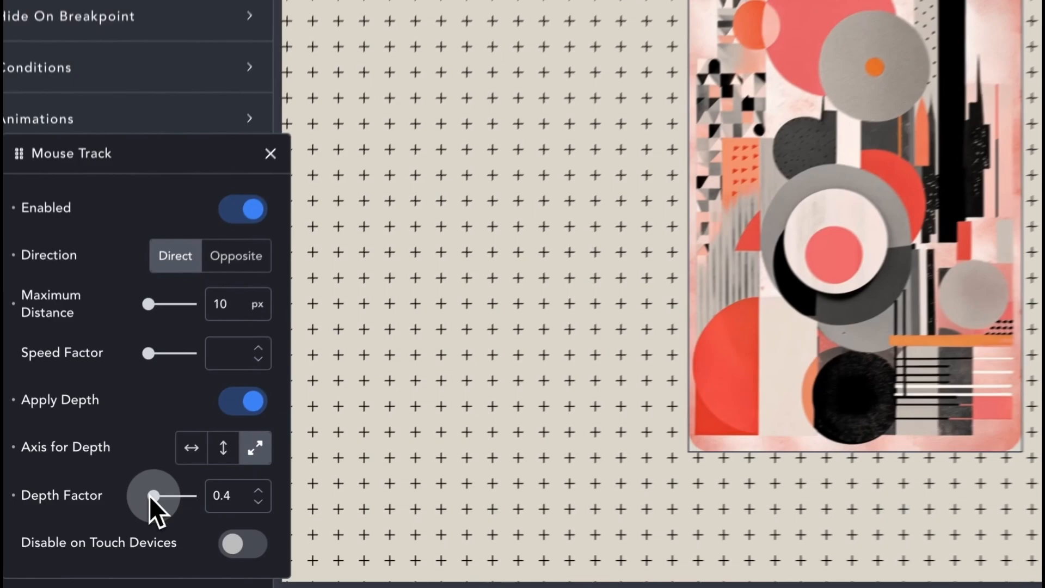
pyautogui.moveTo(123, 523); pyautogui.dragTo(251, 535)
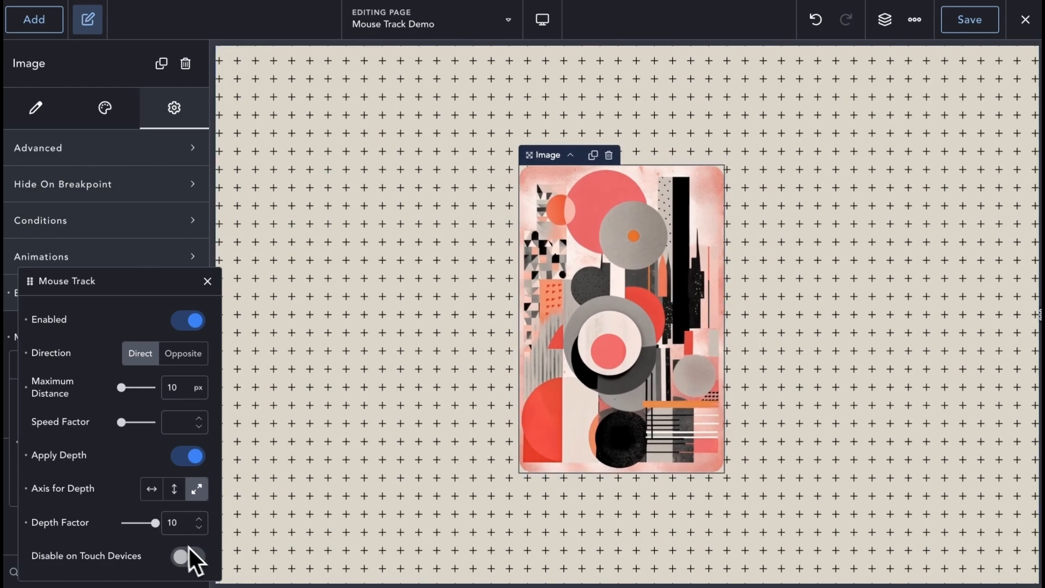
# Try the horizontal depth axis with depth factors 3 and -3 at 100 px maximum distance, and switch to the vertical axis.
pyautogui.click(152, 488)
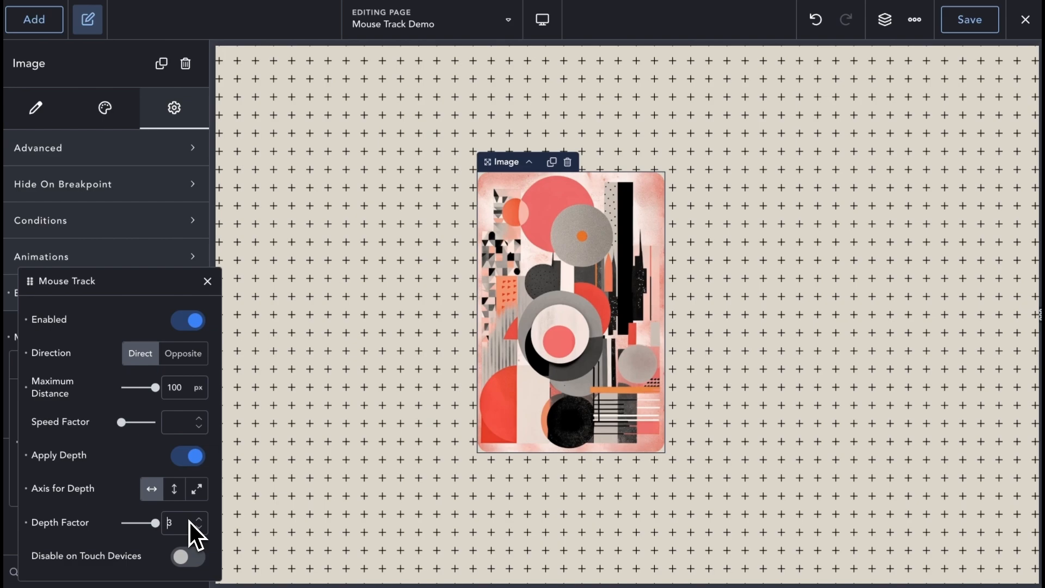
pyautogui.click(189, 521)
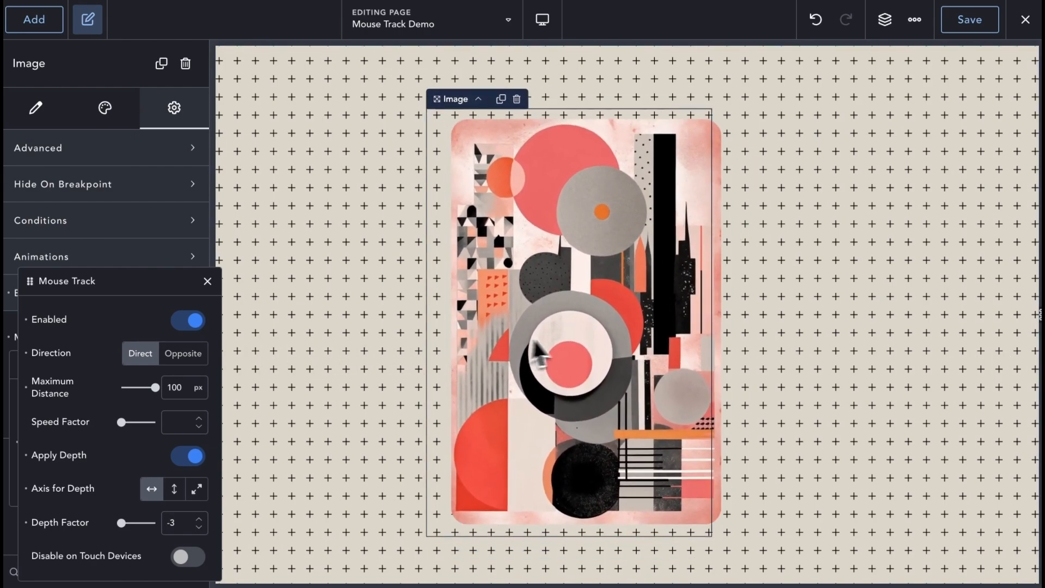
pyautogui.click(179, 491)
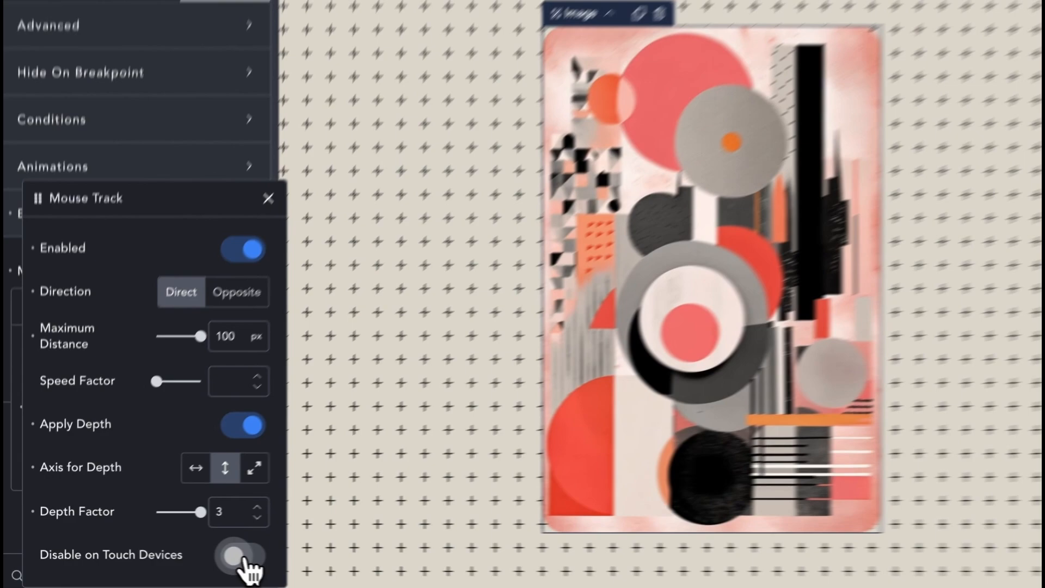
# Turn Disable on Touch Devices on and off again, and close the Mouse Track settings.
pyautogui.click(188, 556)
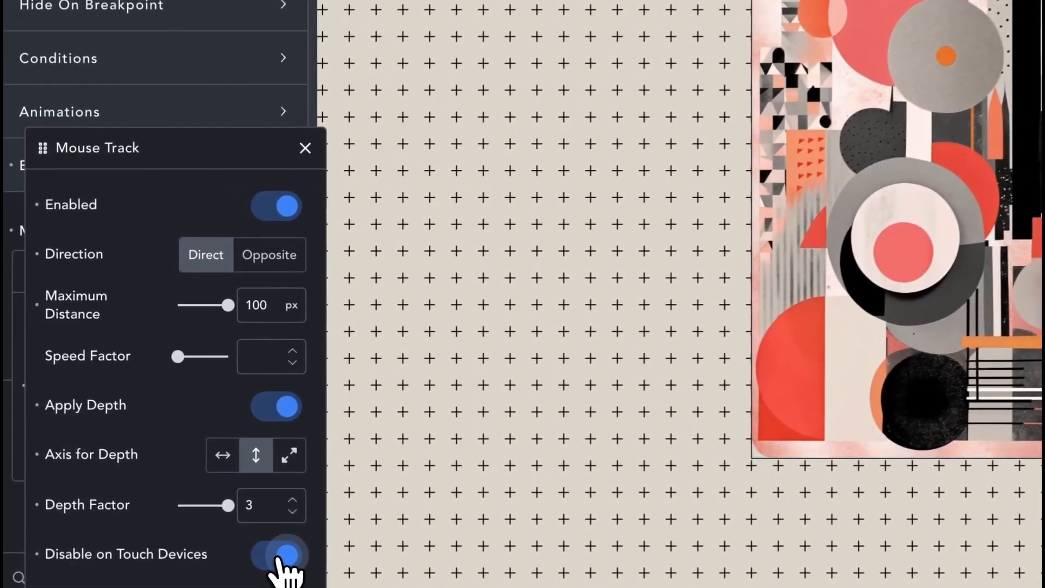
pyautogui.click(282, 561)
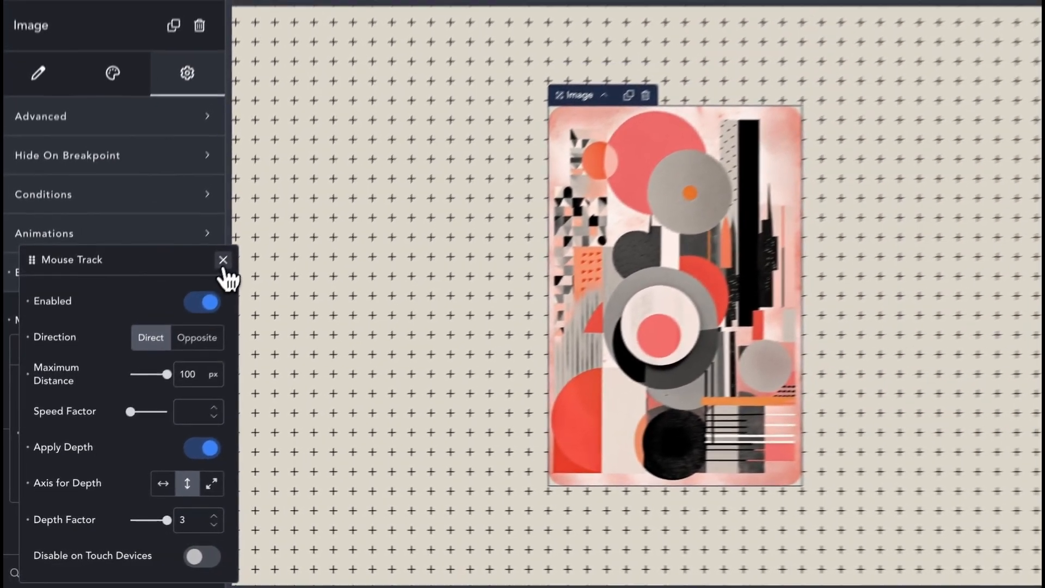
pyautogui.click(309, 142)
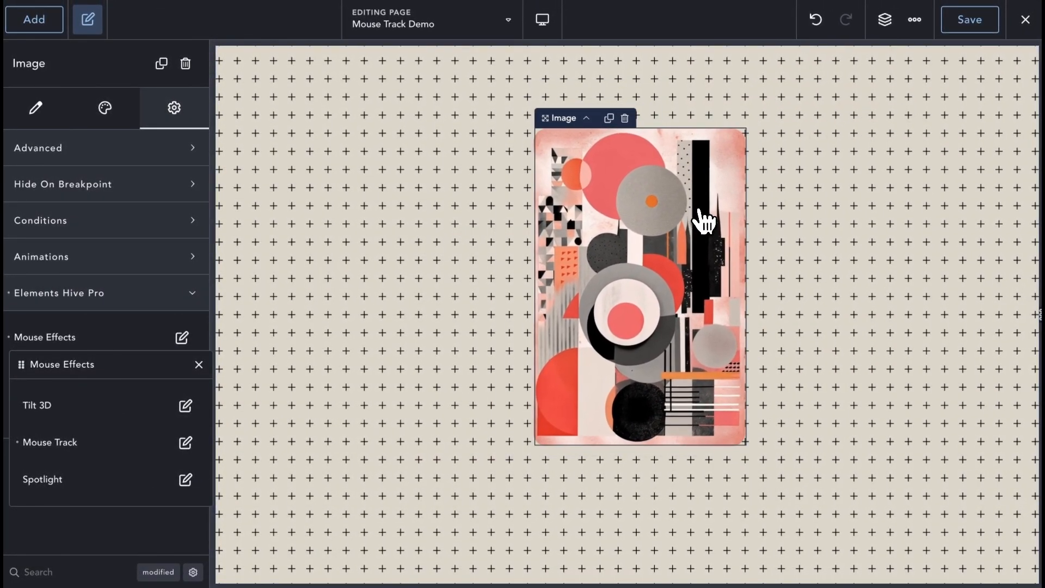
# Open the design library and switch the design set to demos.elementshive.com.
pyautogui.click(35, 20)
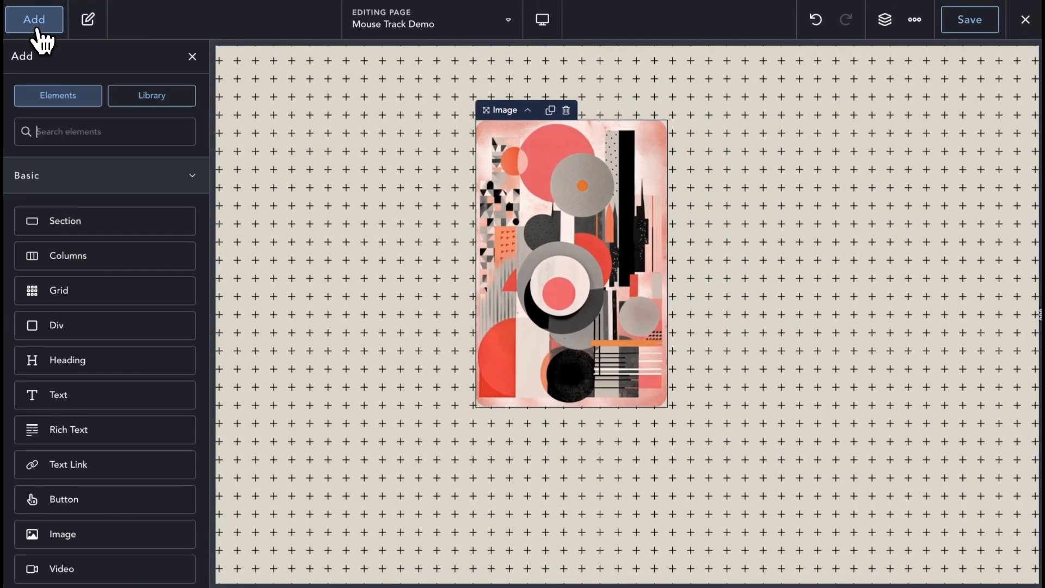
pyautogui.click(153, 98)
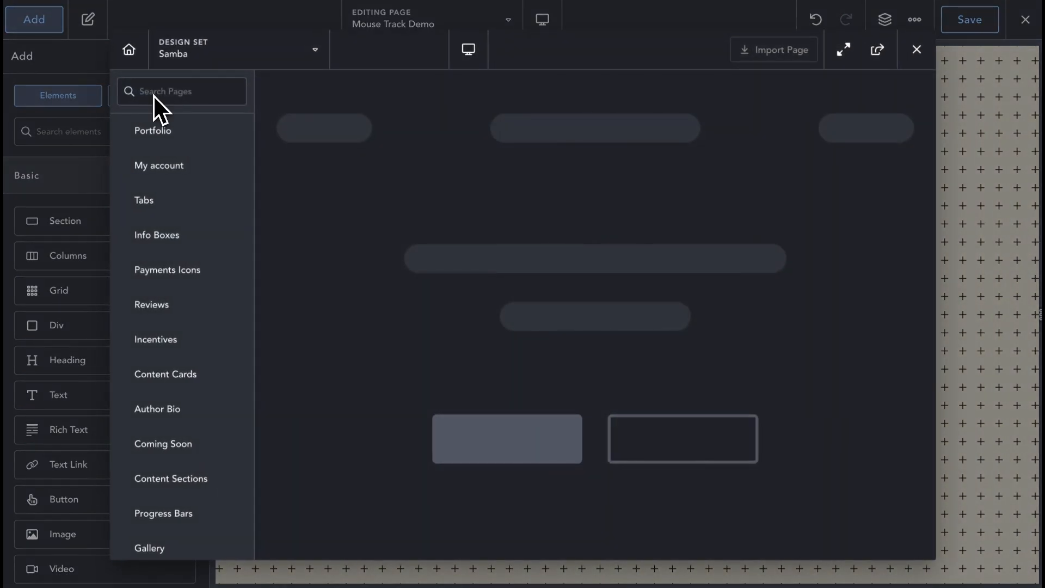
pyautogui.click(213, 56)
pyautogui.scroll(-1, 251, 272)
pyautogui.scroll(-5, 249, 266)
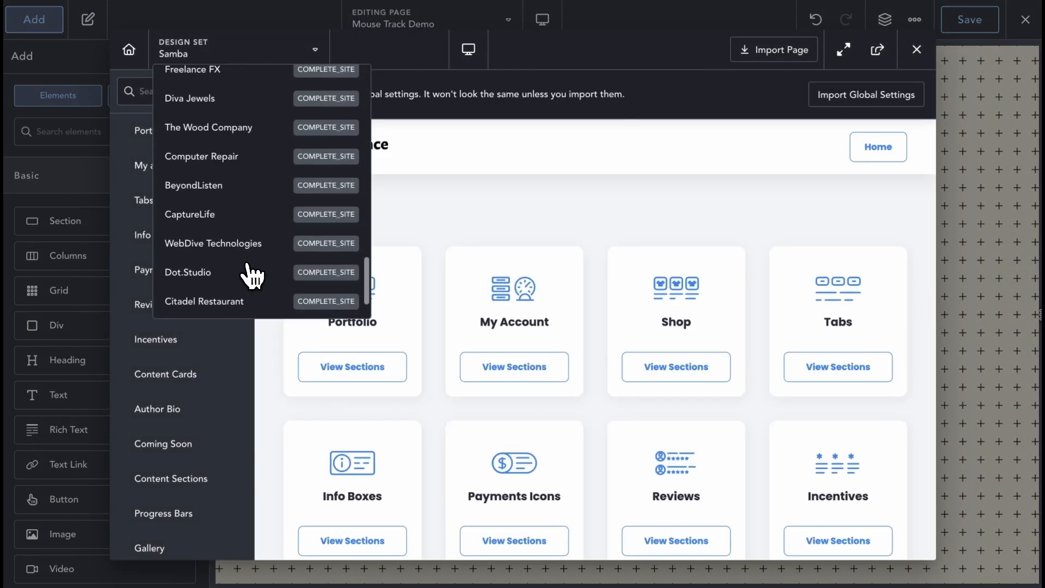
pyautogui.click(241, 299)
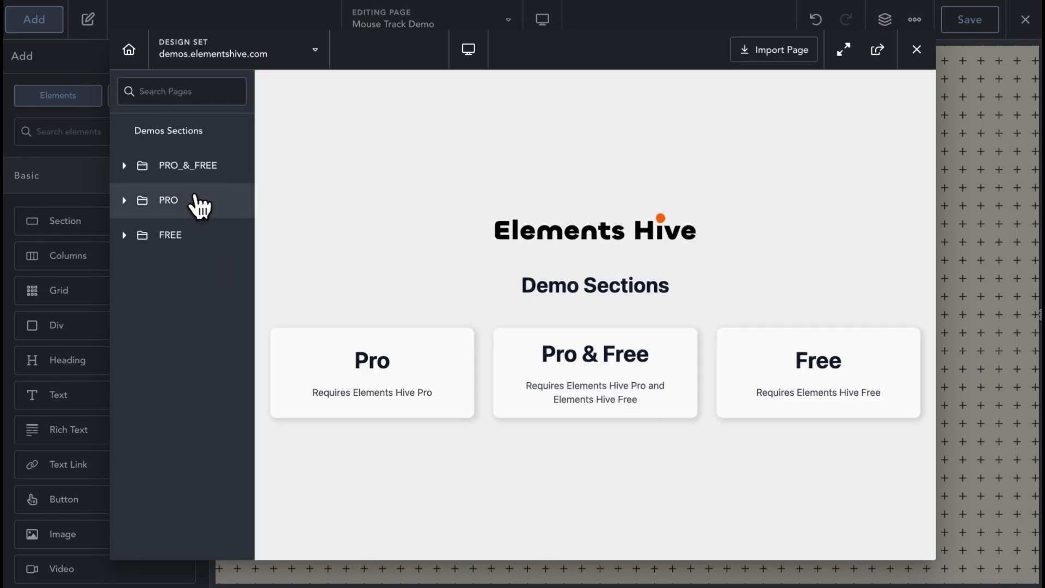
# Open the Mouse Track page among the PRO demo sections and look through its sample sections.
pyautogui.click(200, 206)
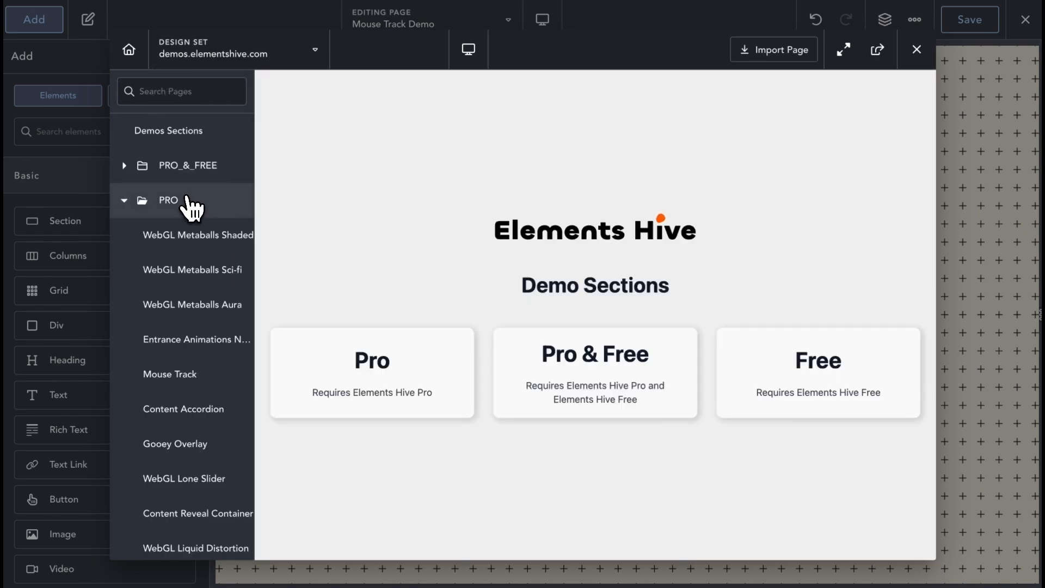
pyautogui.click(191, 381)
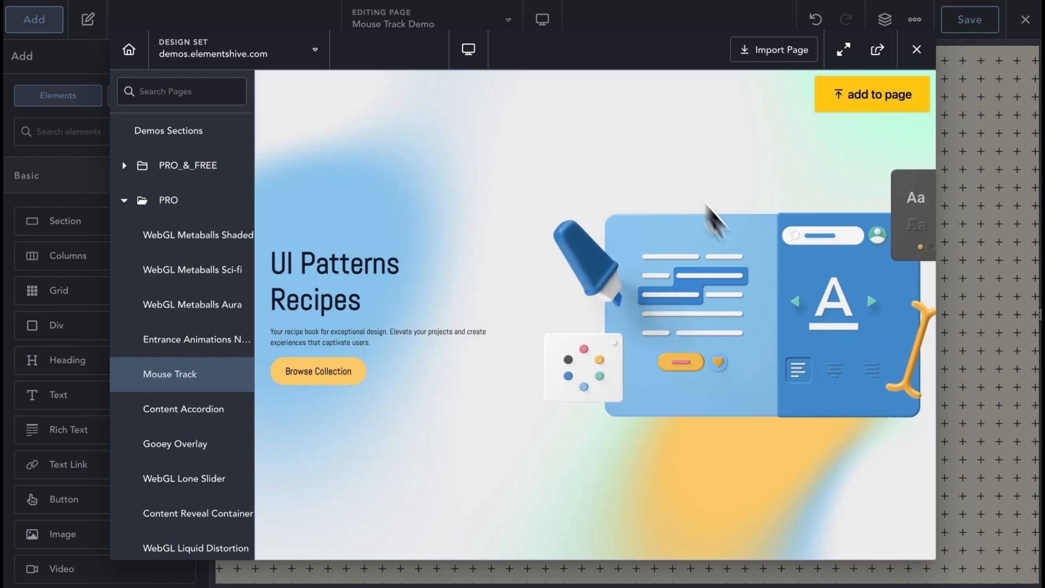
pyautogui.scroll(-10, 592, 430)
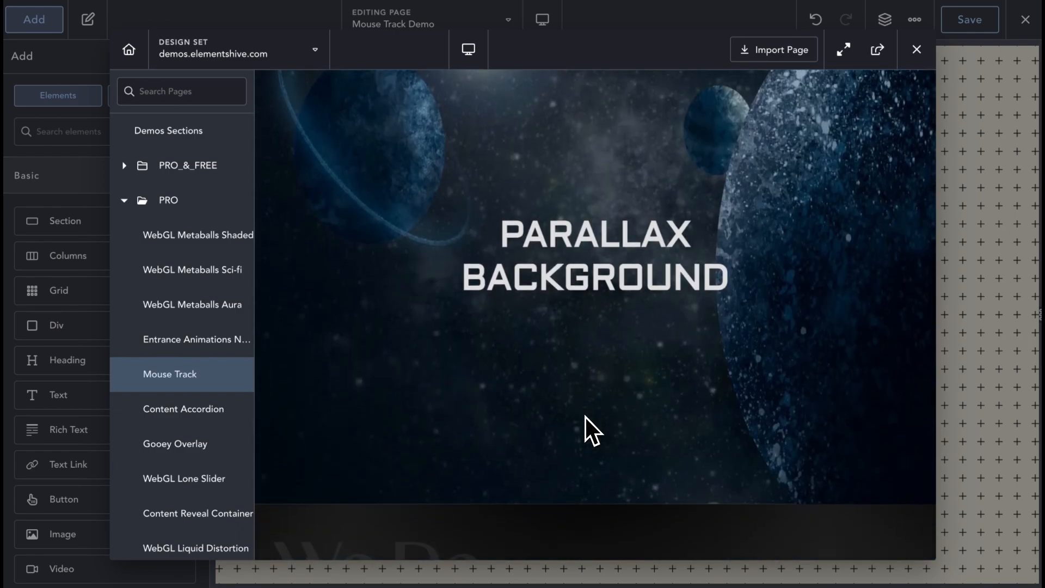
# Look through the Parallax Background and We Do sample sections, and close the design library.
pyautogui.scroll(2, 580, 434)
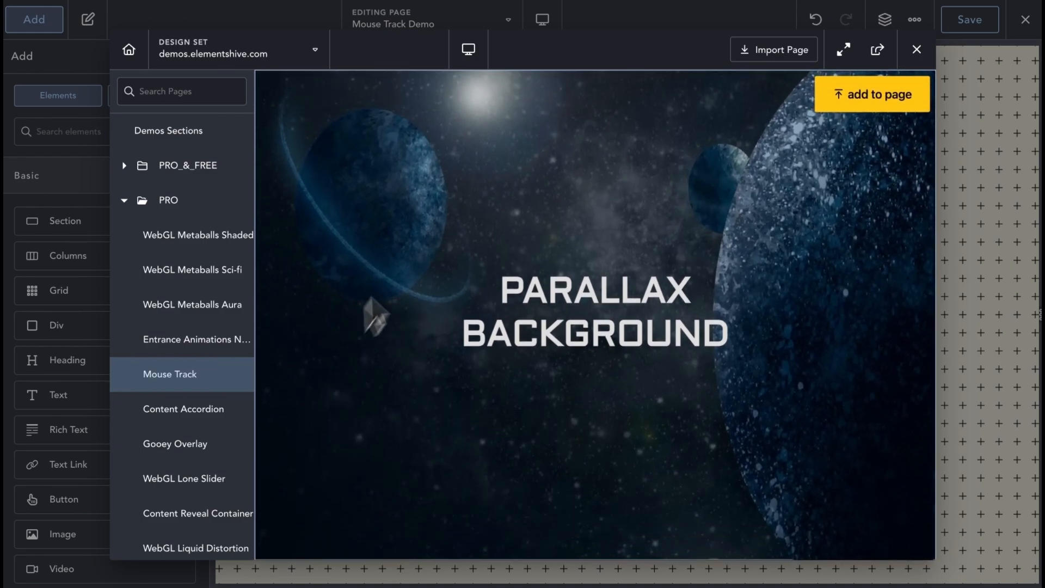
pyautogui.scroll(-5, 424, 427)
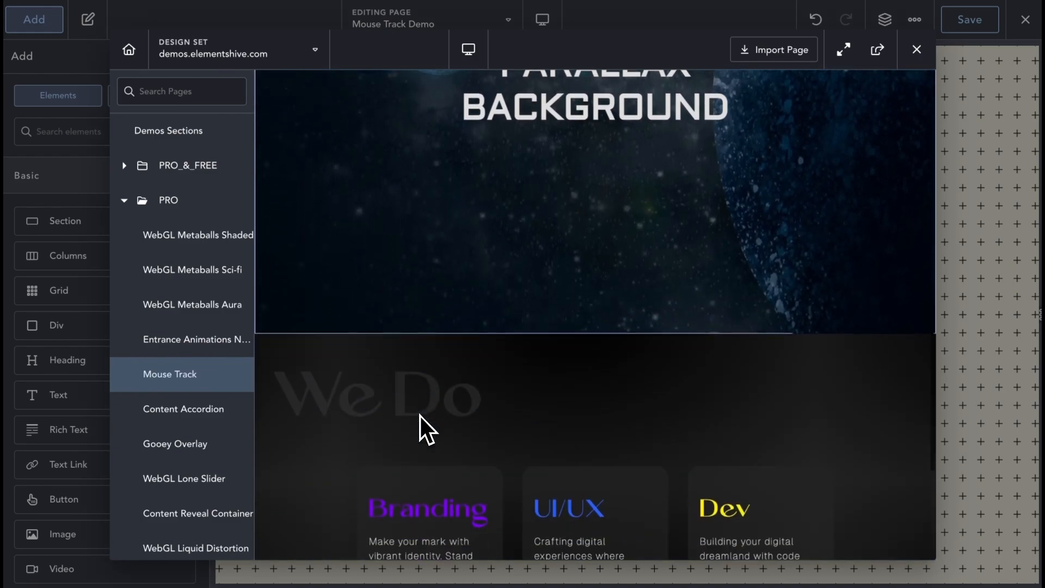
pyautogui.scroll(-2, 426, 430)
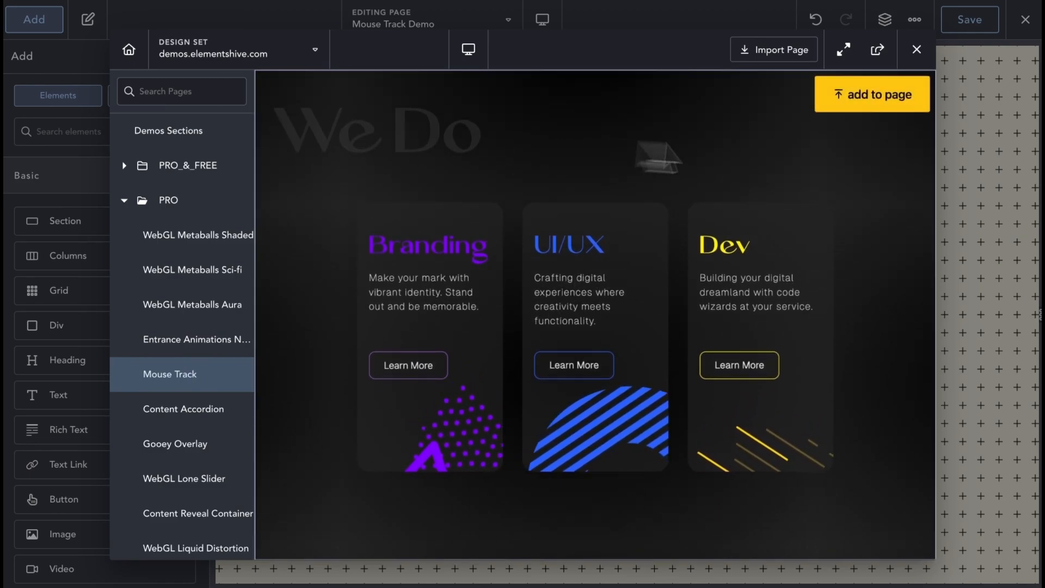
pyautogui.click(917, 49)
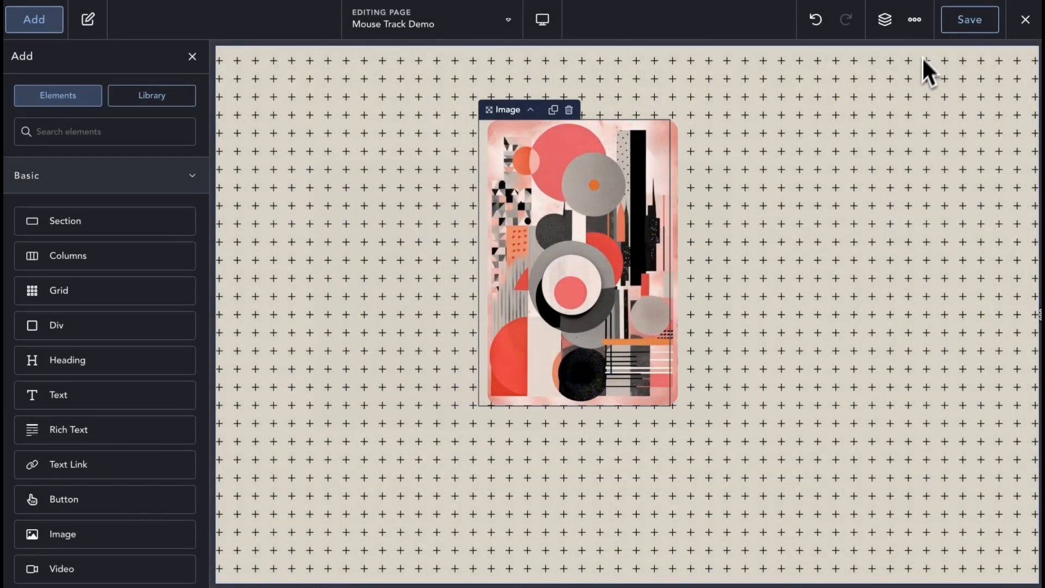
# Enable the Elements Hive Pro Mouse Track effect on the Freelancer pricing table in the pricing plans section.
pyautogui.scroll(-10, 629, 290)
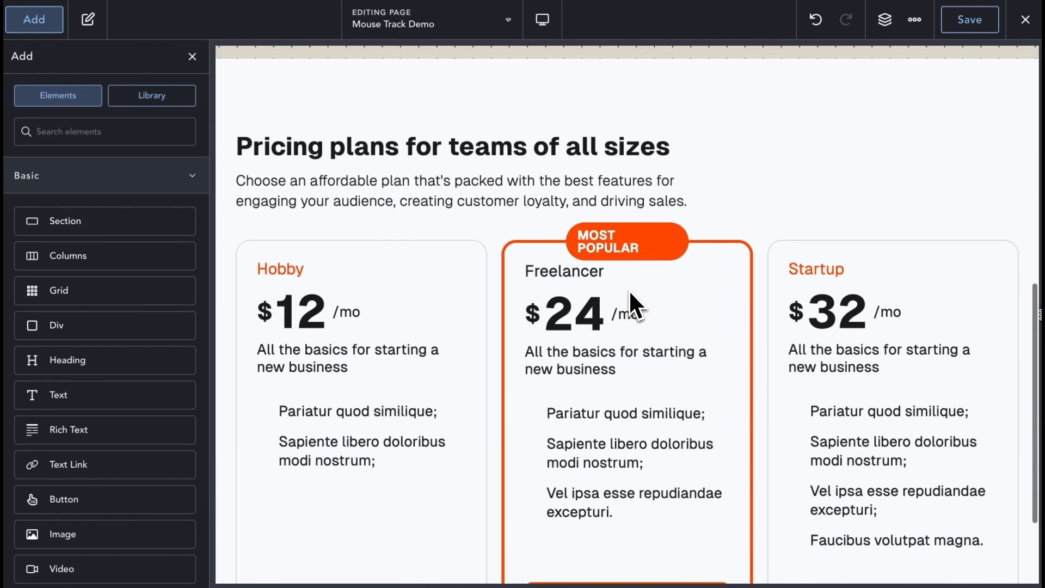
pyautogui.scroll(-1, 628, 289)
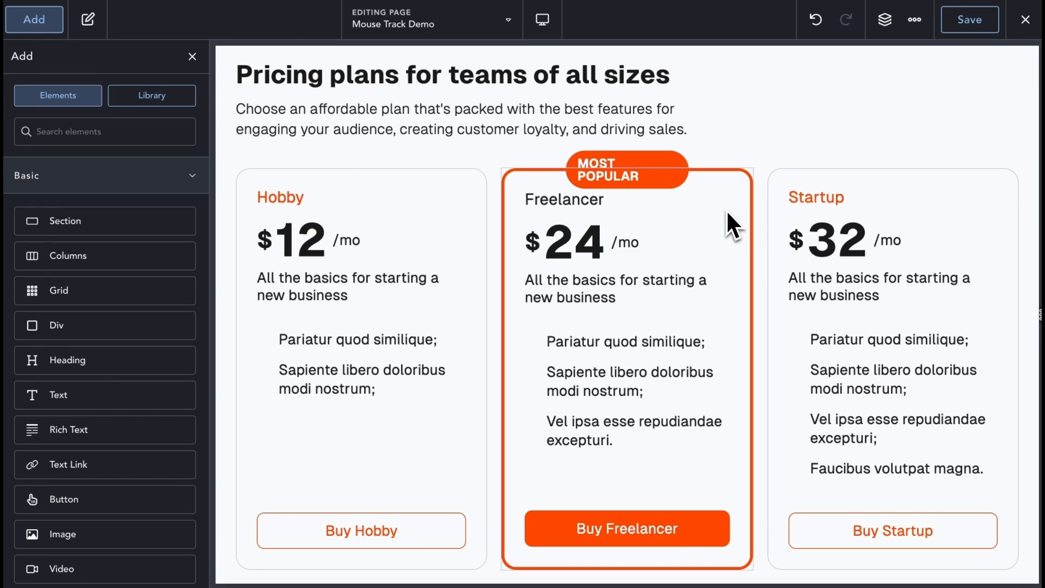
pyautogui.click(733, 224)
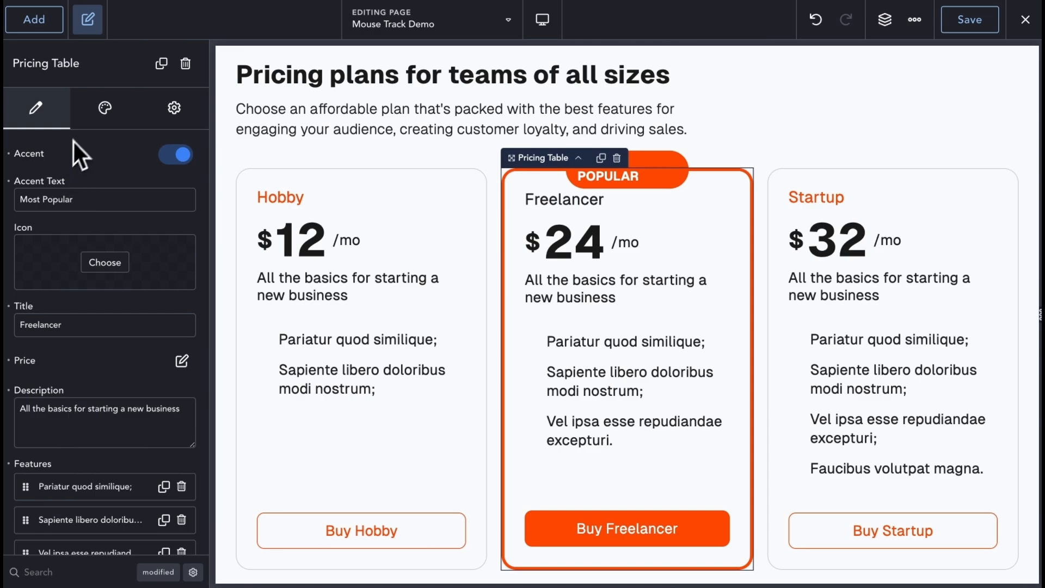
pyautogui.click(173, 111)
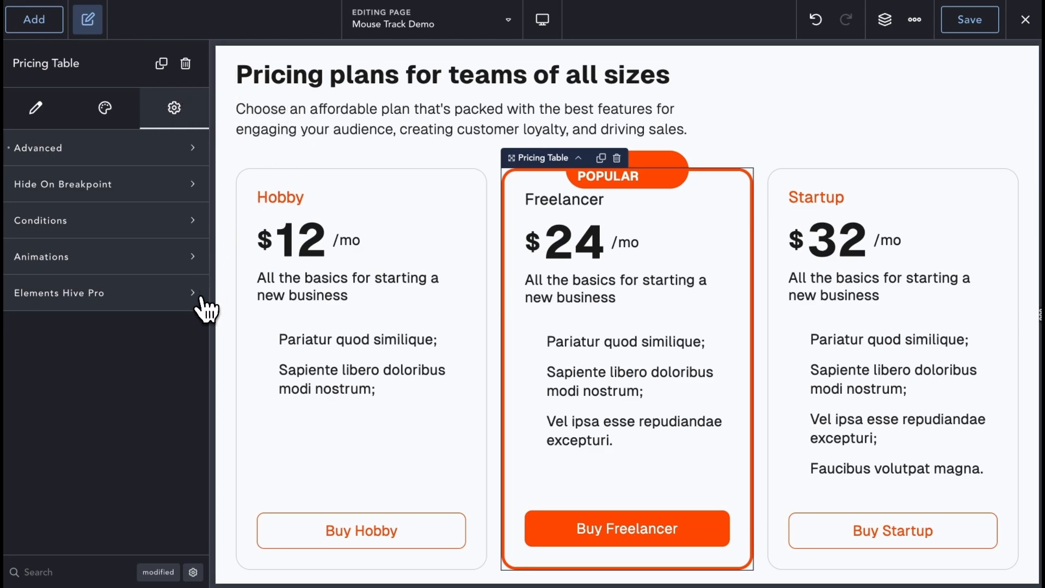
pyautogui.click(733, 111)
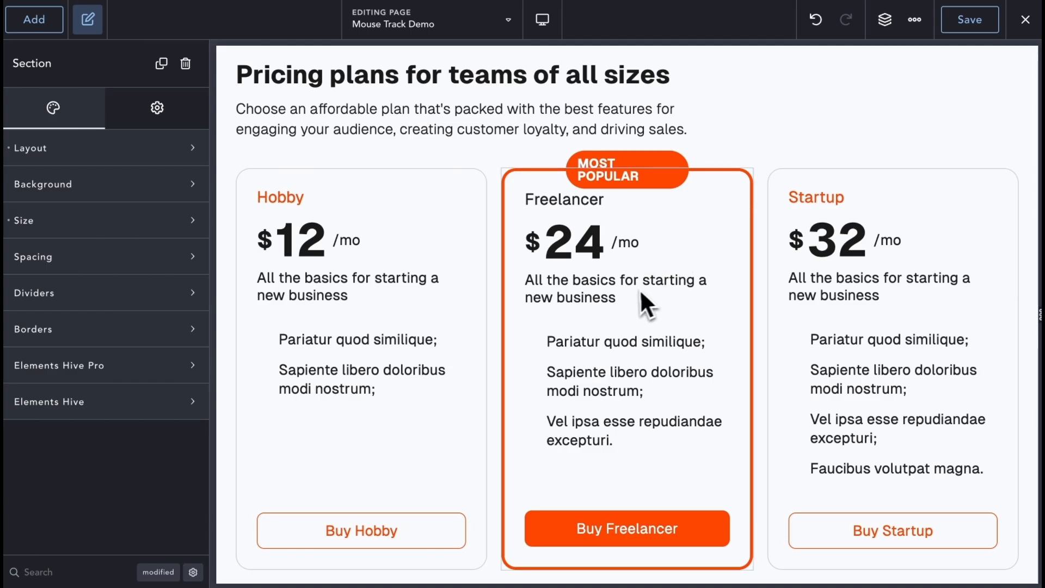
pyautogui.click(665, 255)
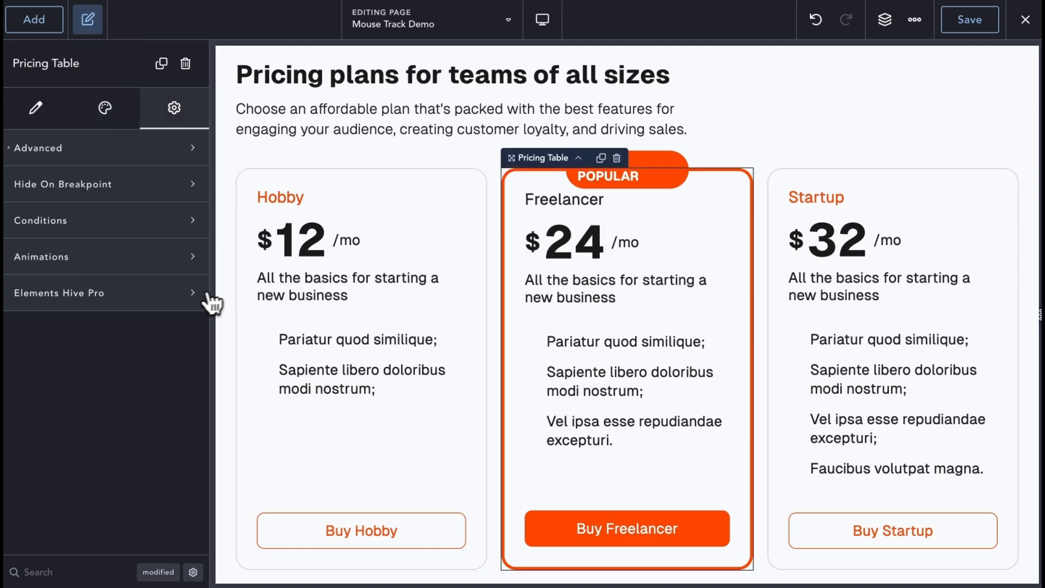
pyautogui.click(203, 301)
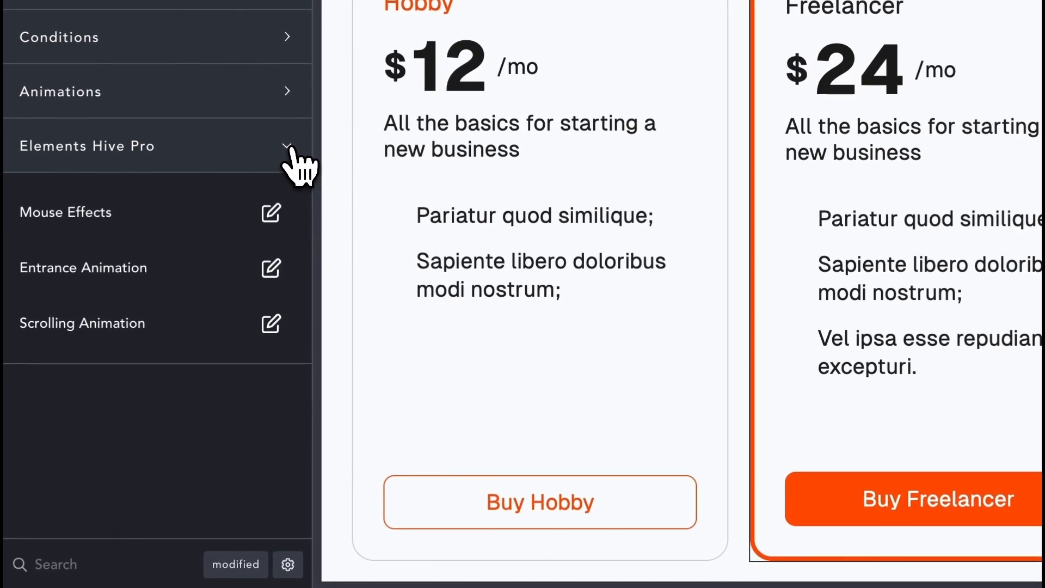
pyautogui.click(270, 213)
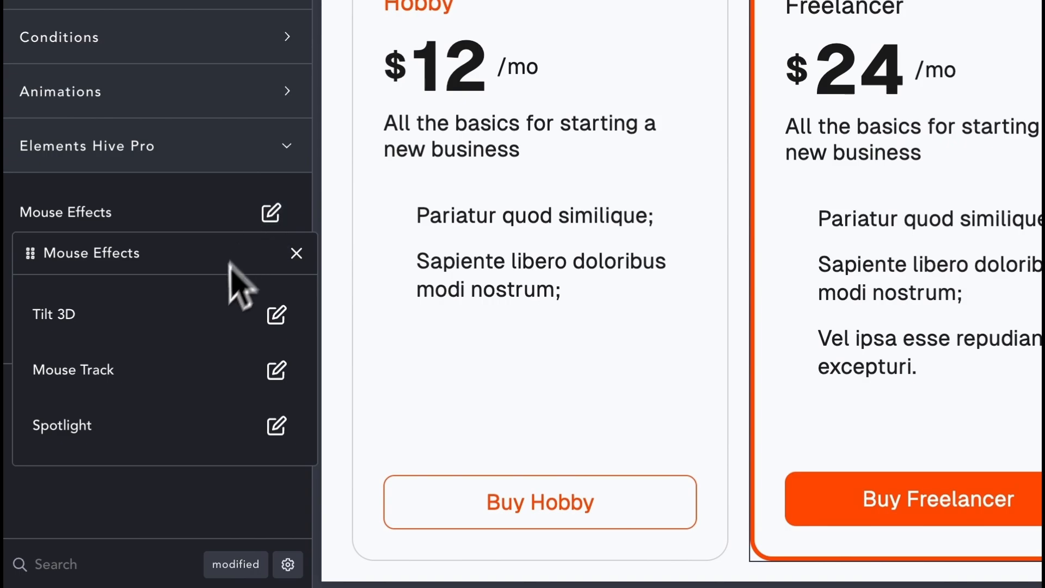
pyautogui.click(276, 369)
pyautogui.click(273, 362)
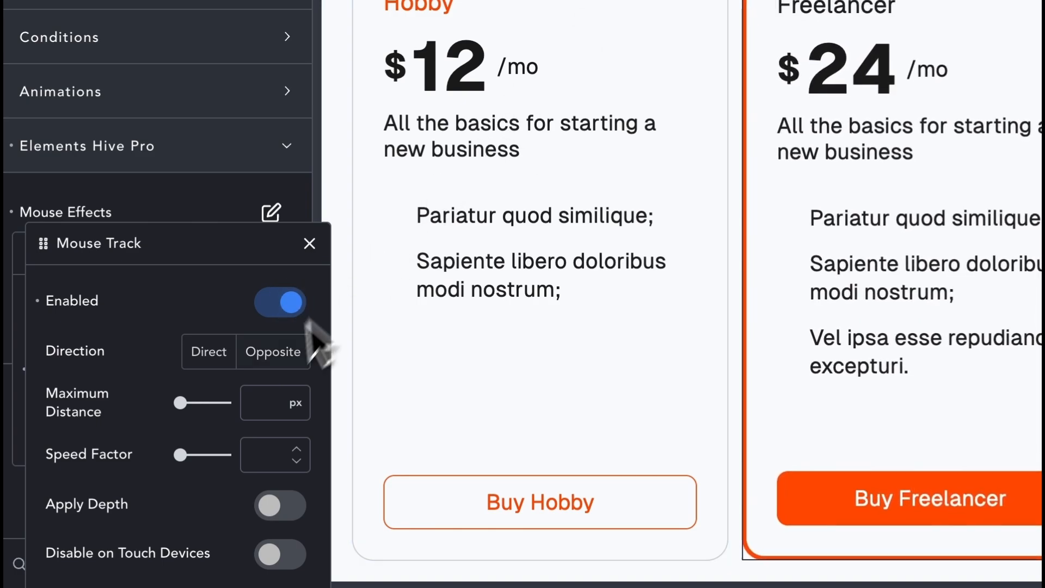
# Set Mouse Track's maximum distance to 3 px and apply depth along the horizontal axis.
pyautogui.click(260, 403)
pyautogui.write('3')
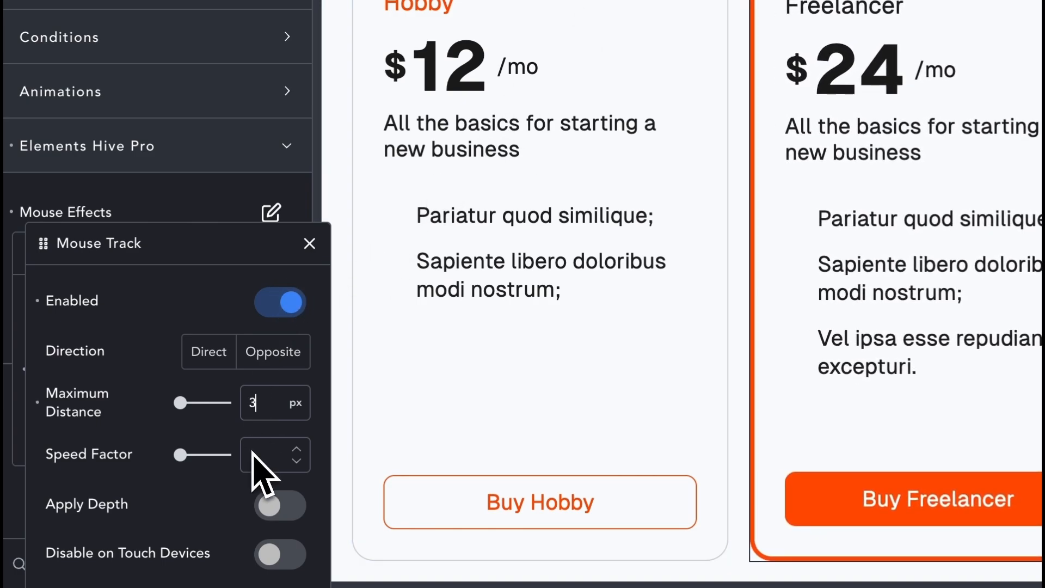
pyautogui.click(284, 504)
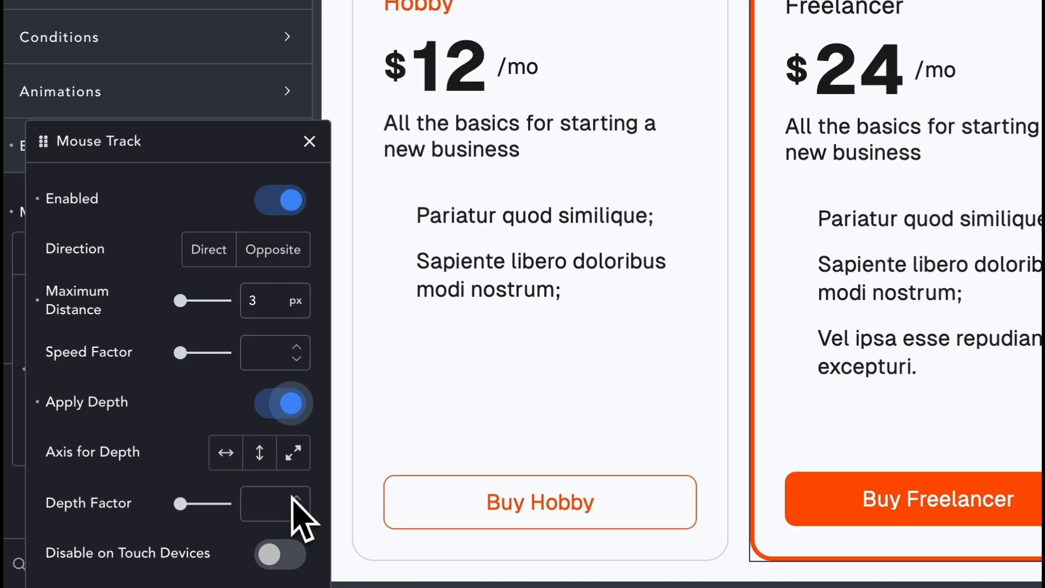
pyautogui.click(227, 458)
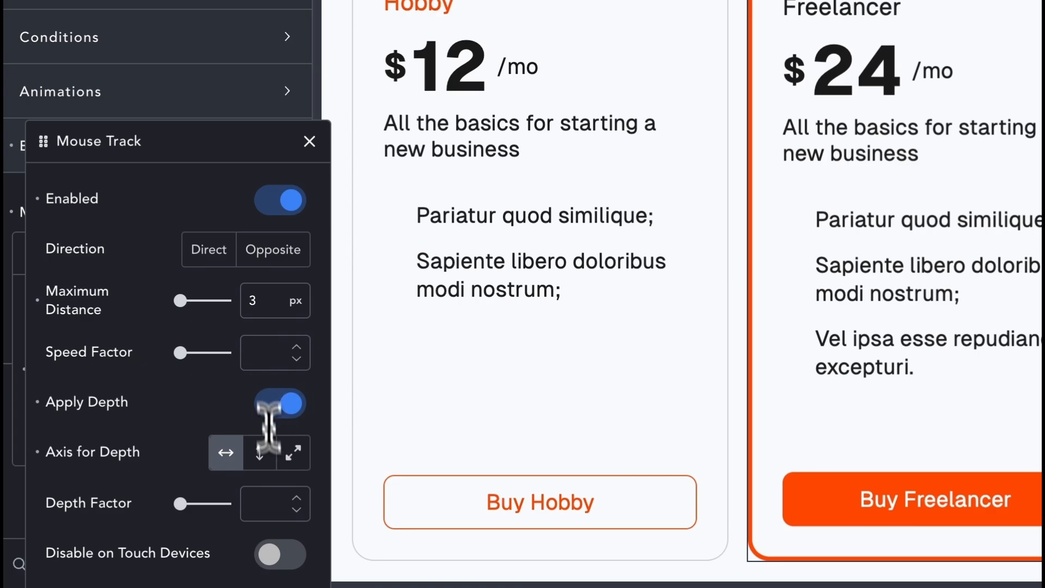
# Try depth factors of 10, 20 and 40 on the Freelancer pricing table.
pyautogui.click(272, 501)
pyautogui.write('10')
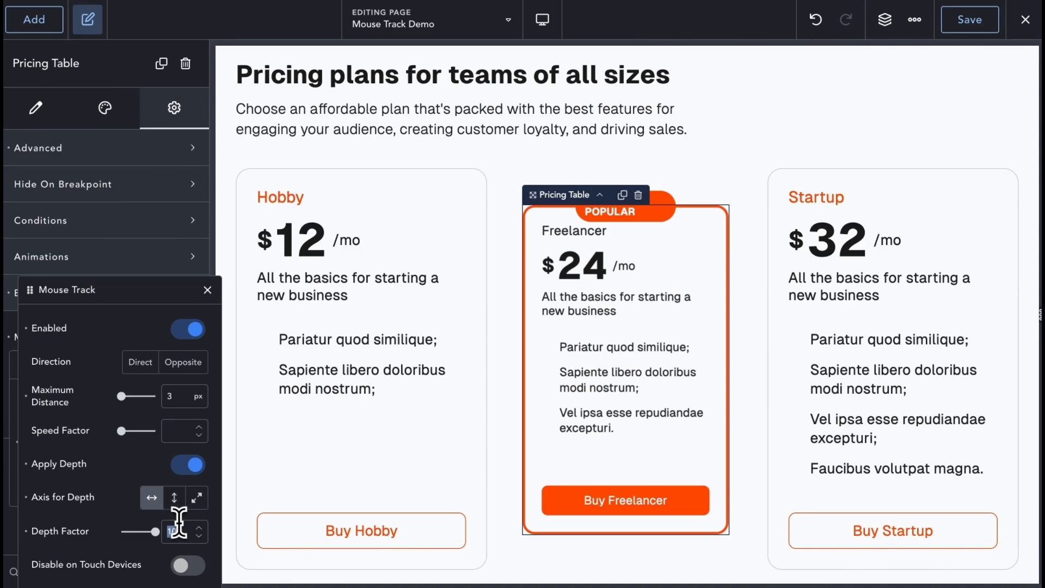
pyautogui.write('20')
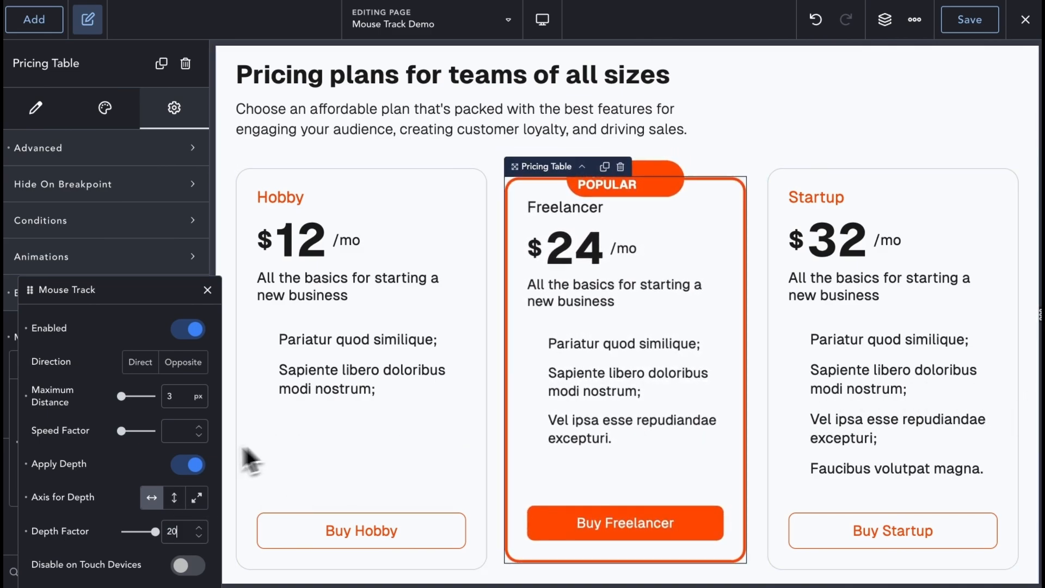
pyautogui.doubleClick(183, 532)
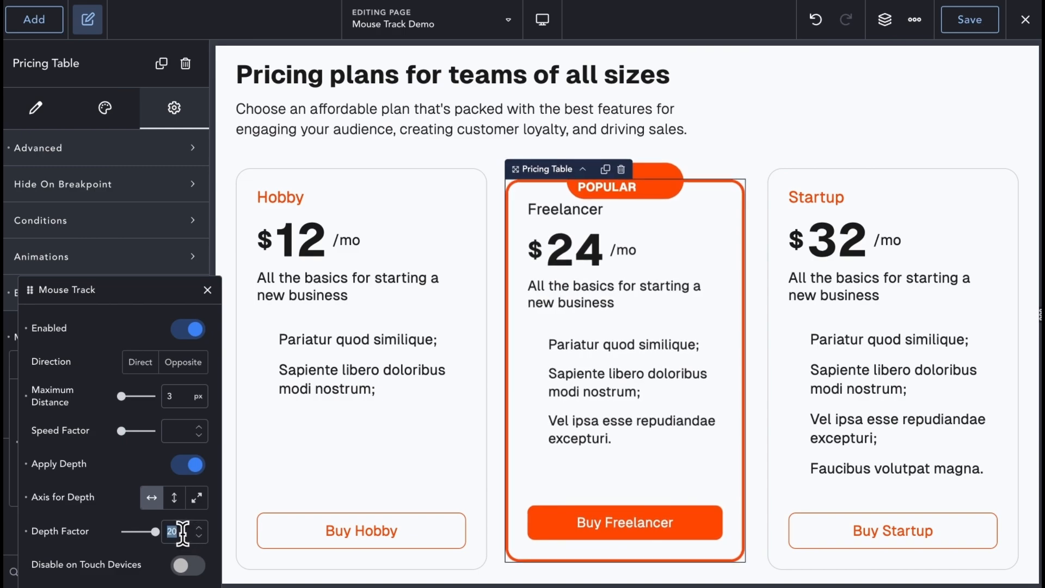
pyautogui.write('40')
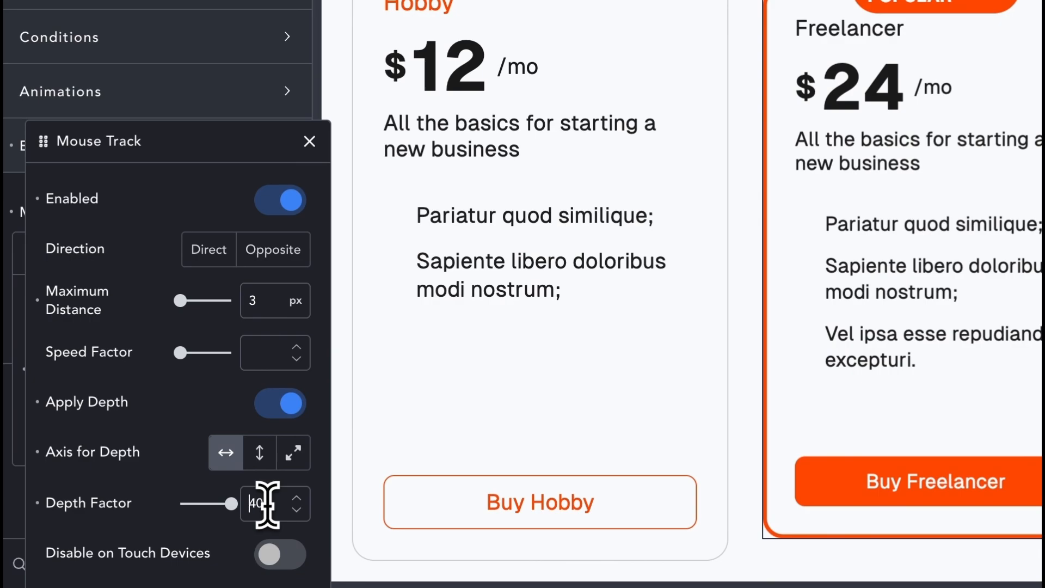
# Set the Freelancer table's depth factor to -50 and select the surrounding section to preview the effect.
pyautogui.write('-5')
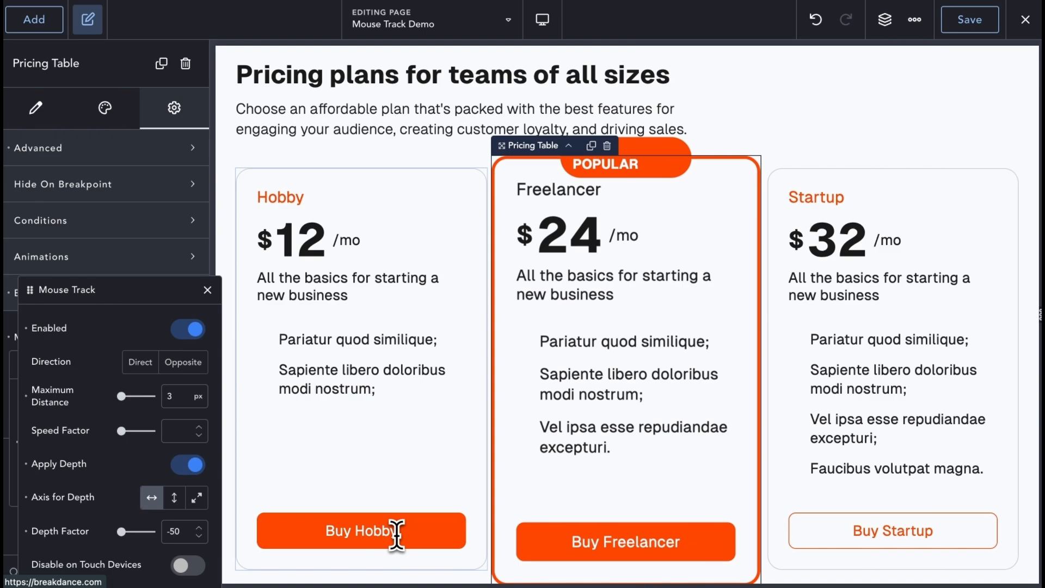
pyautogui.click(859, 139)
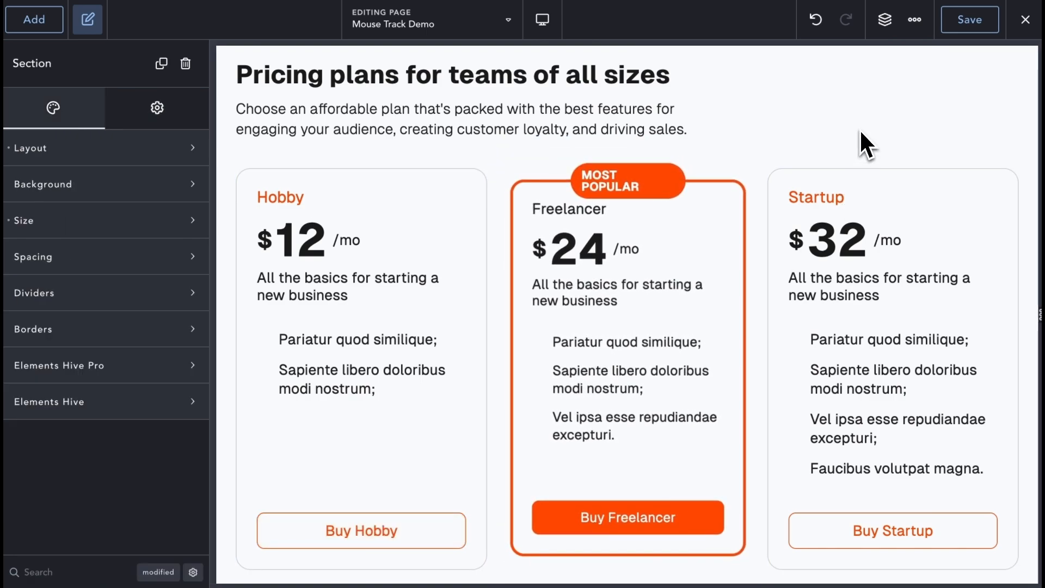
pyautogui.scroll(-2, 860, 128)
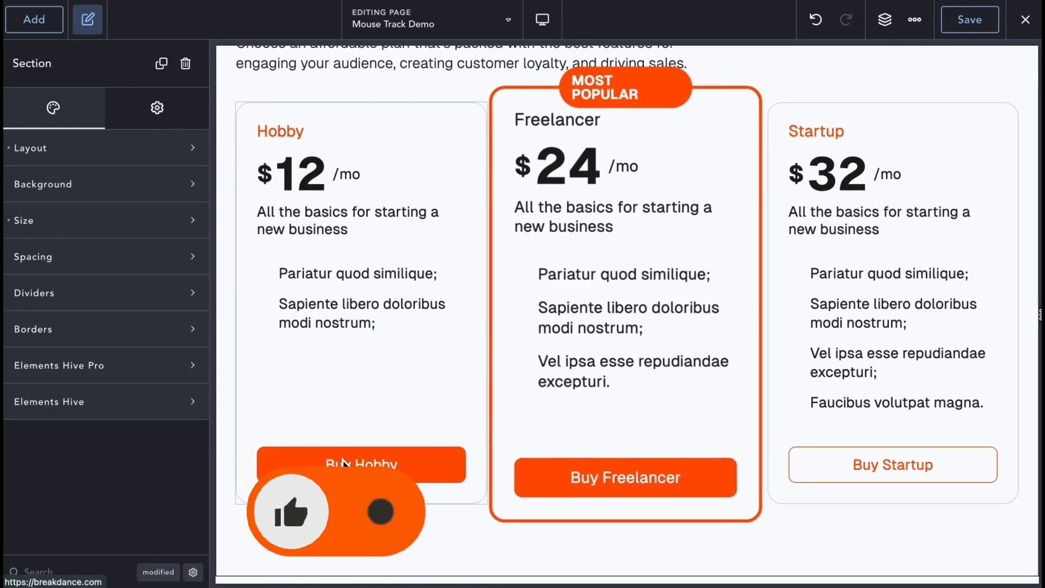